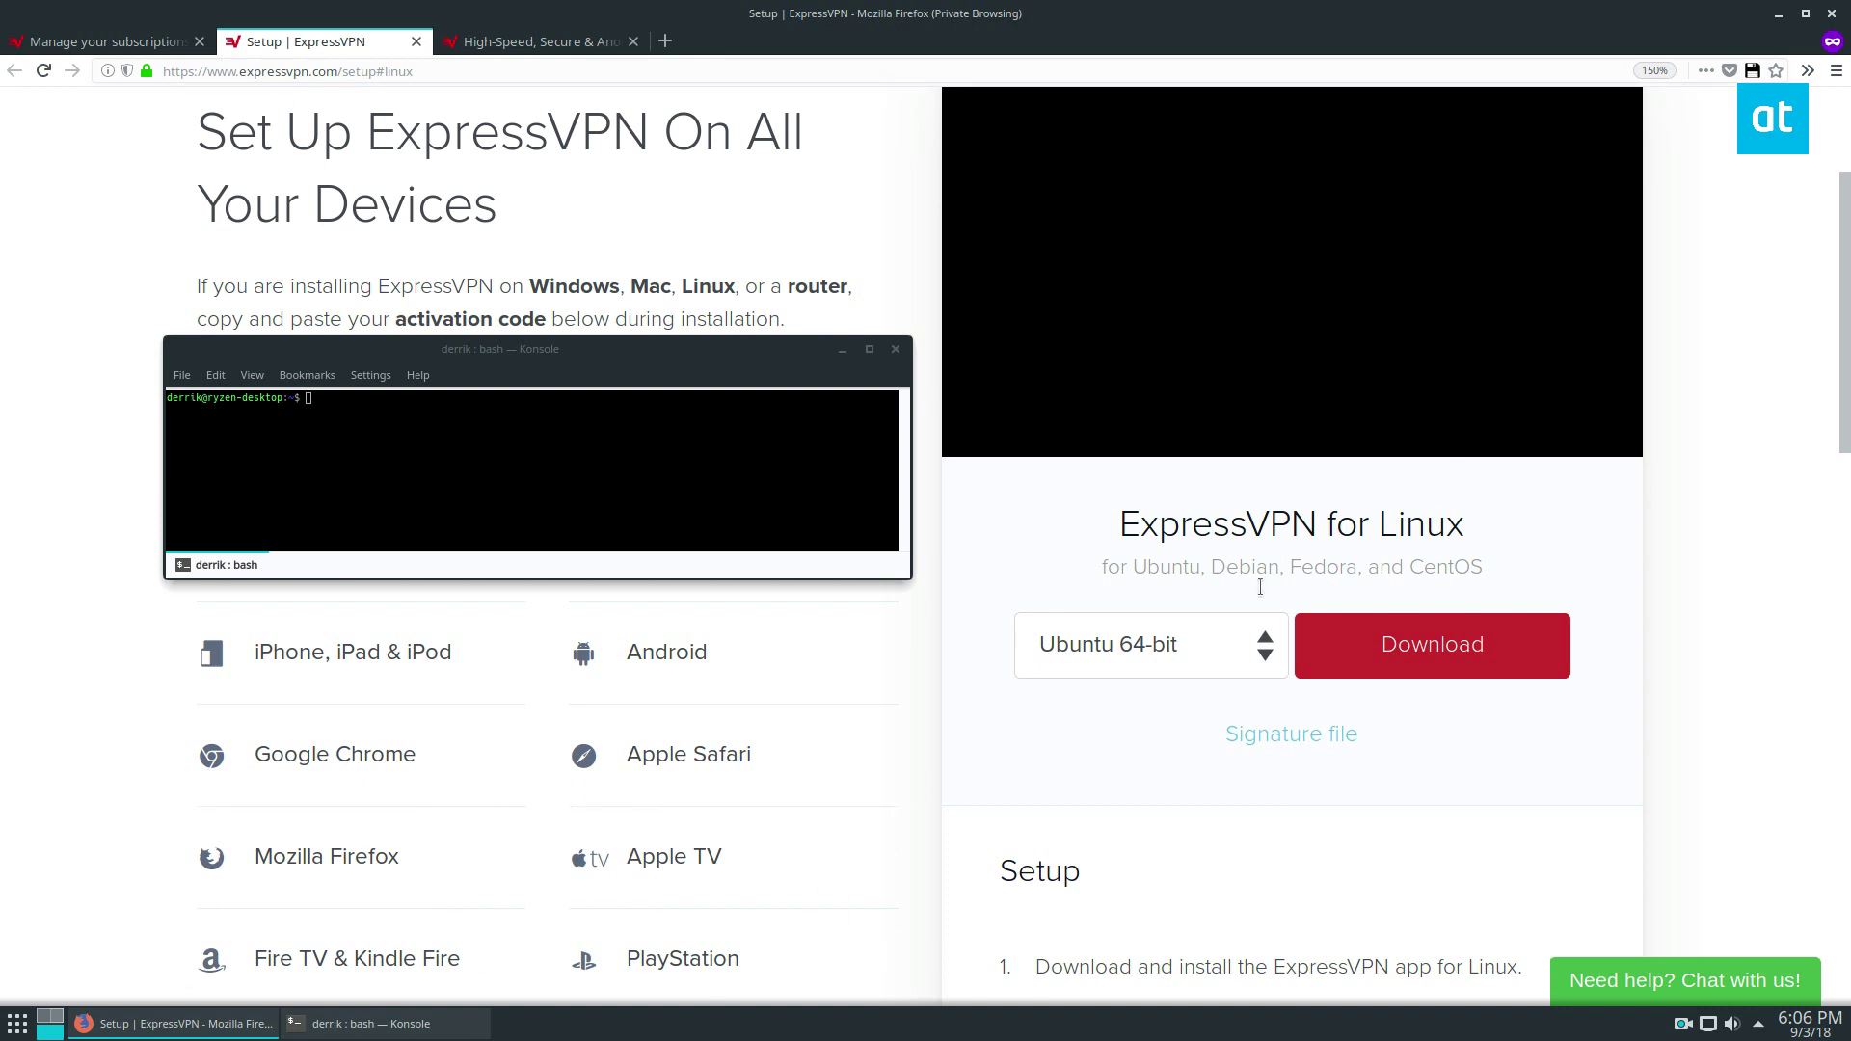
Step: Download the ExpressVPN Ubuntu 64-bit package, then minimize Firefox
left_click(1246, 643)
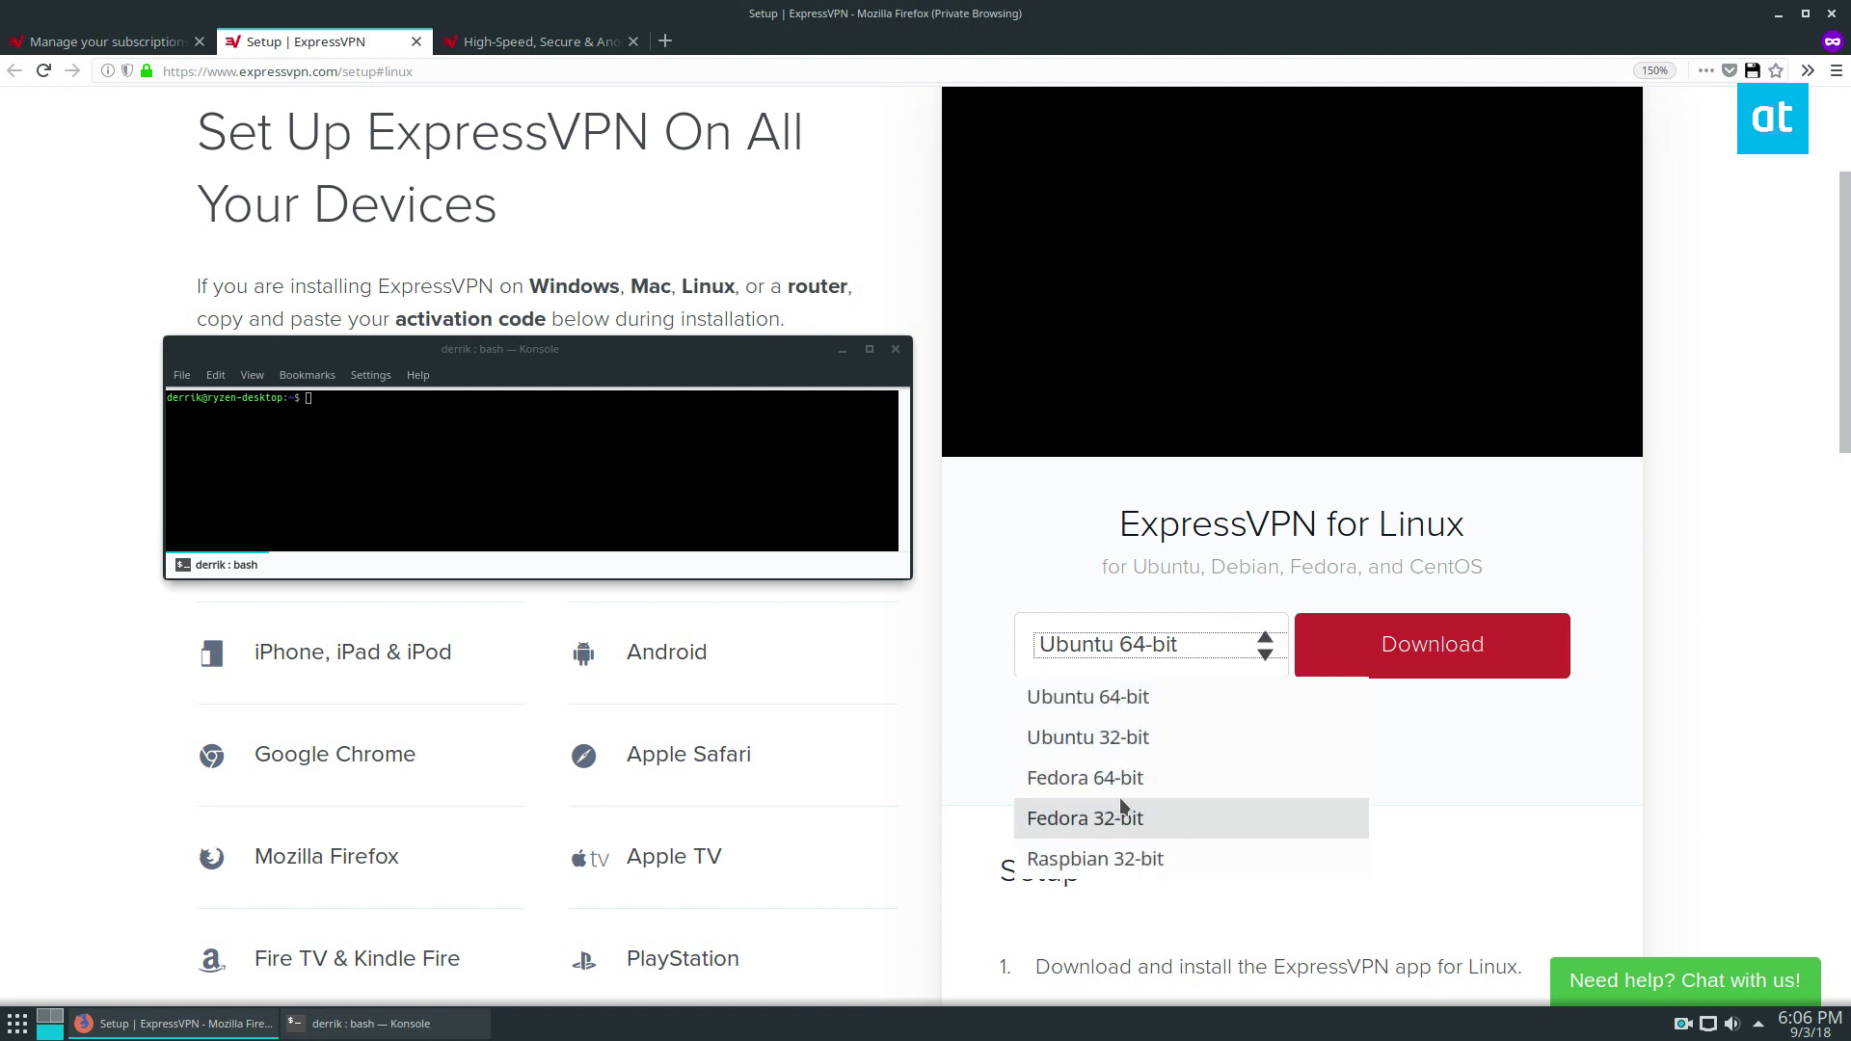
left_click(1823, 703)
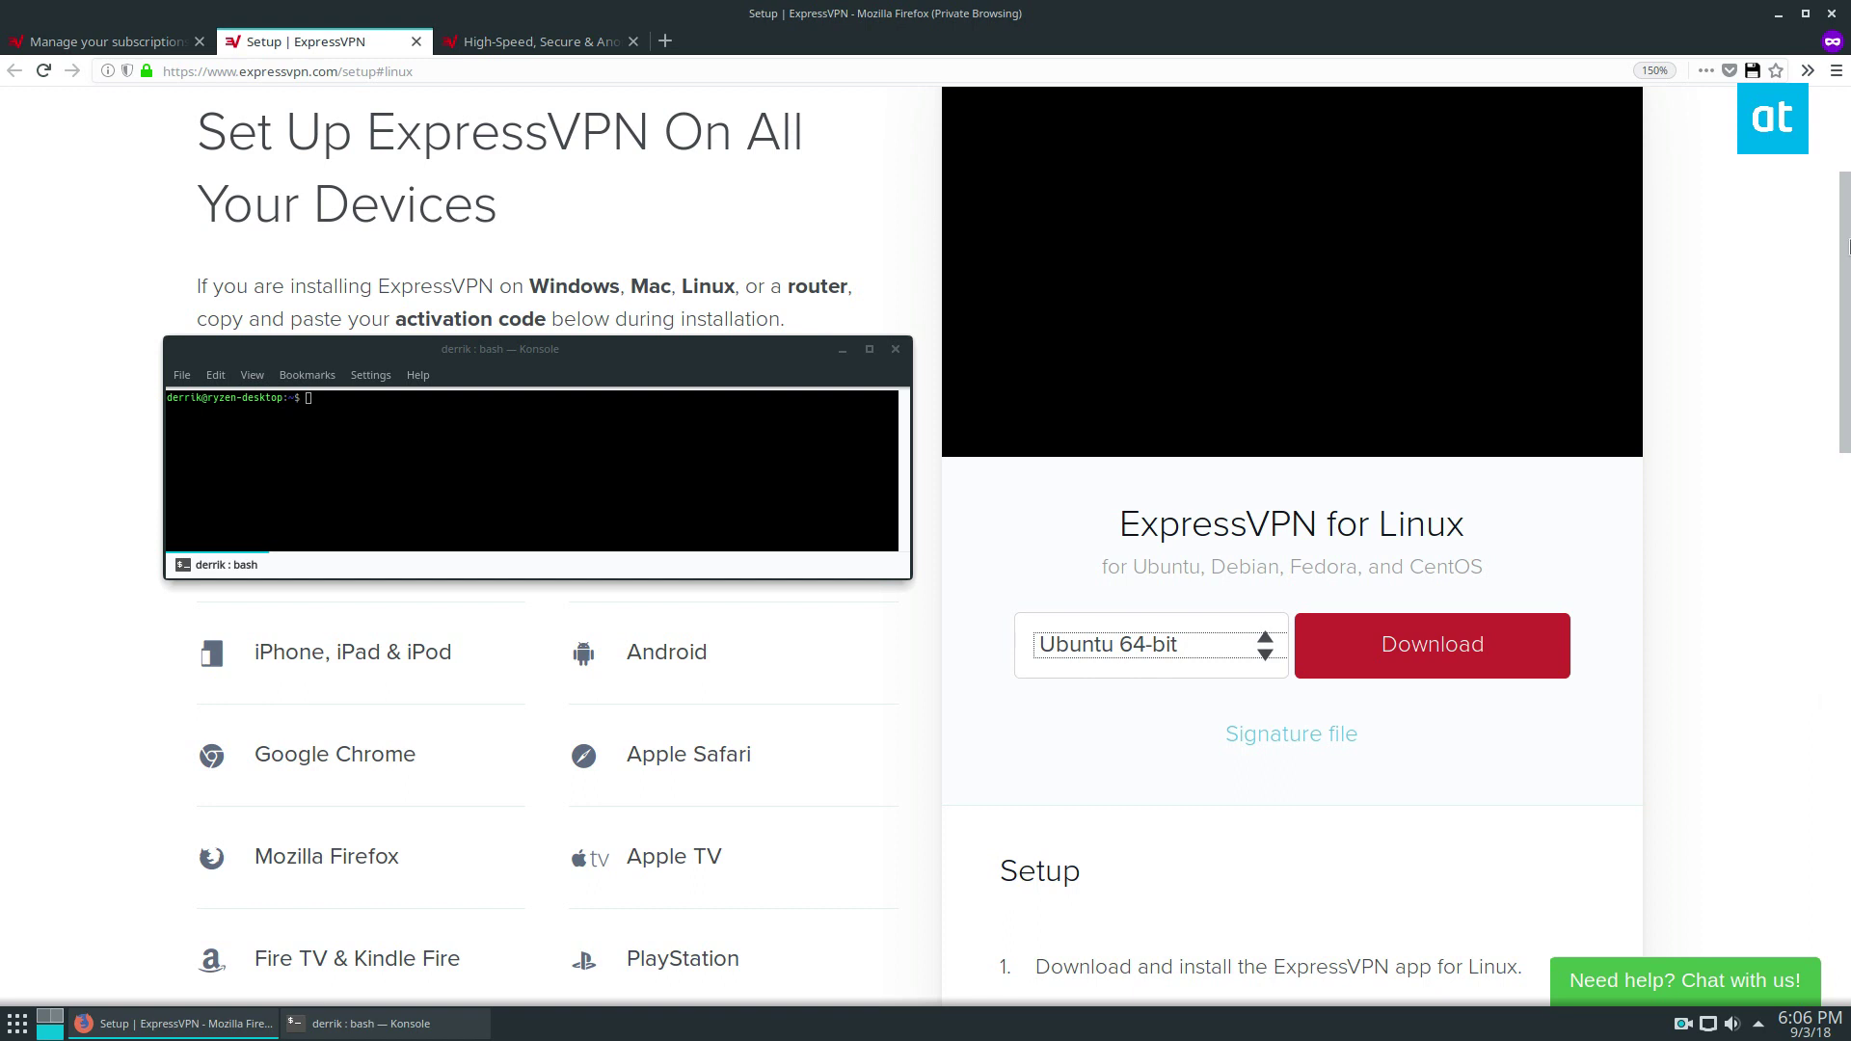
left_click(1414, 665)
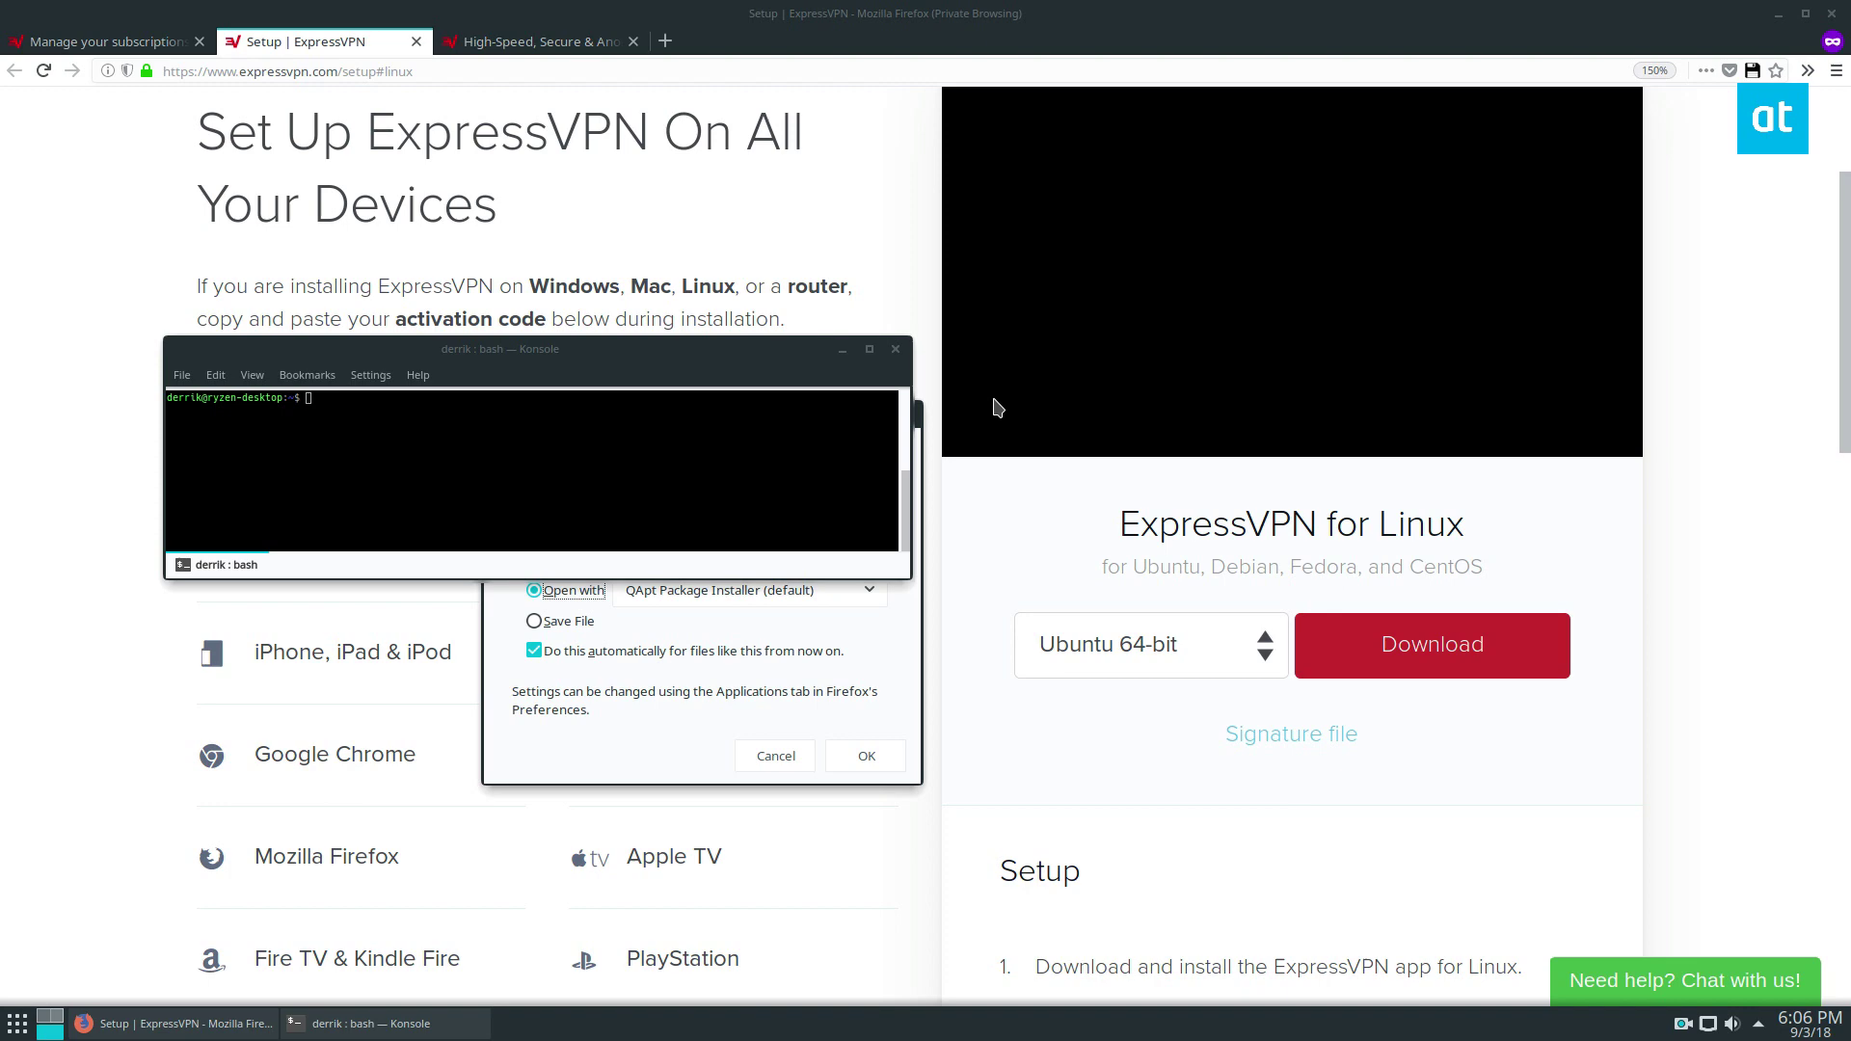
left_click(1779, 13)
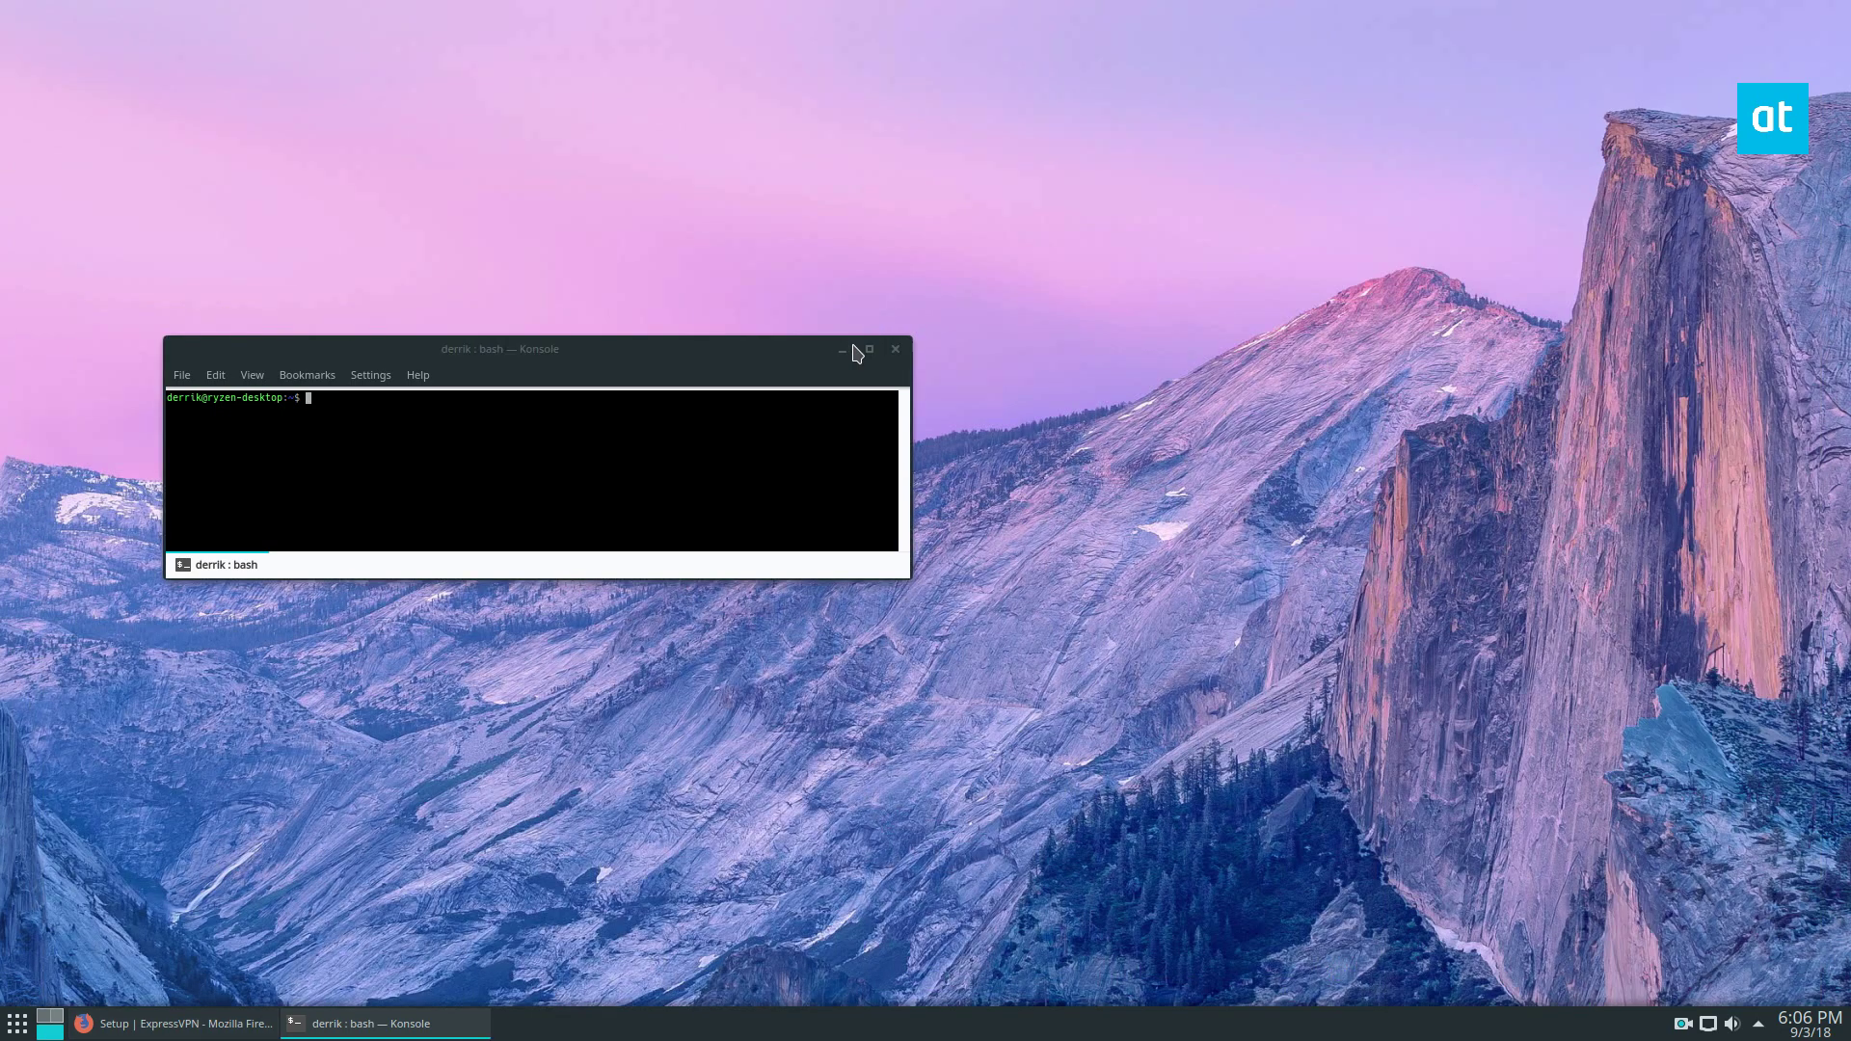
Step: Move the QApt installer dialog aside and install the expressvpn package
left_click(842, 349)
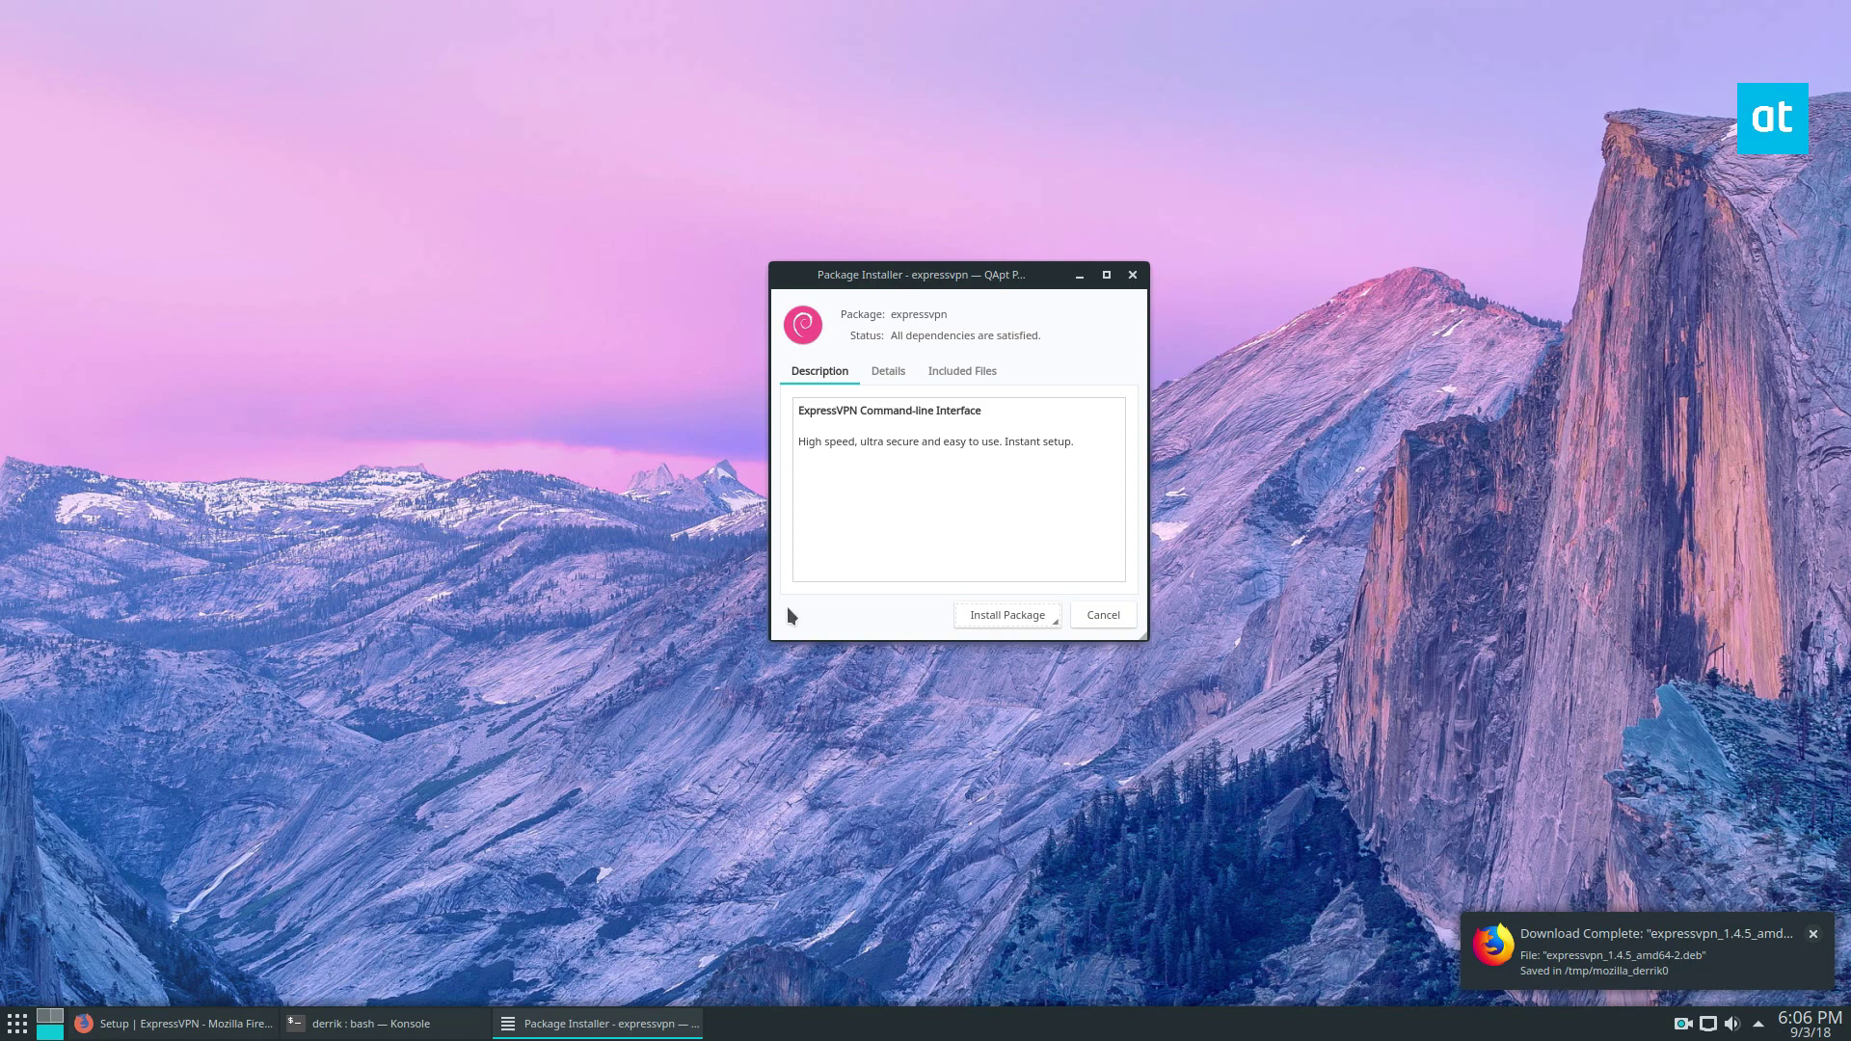
left_click_drag(919, 279, 841, 289)
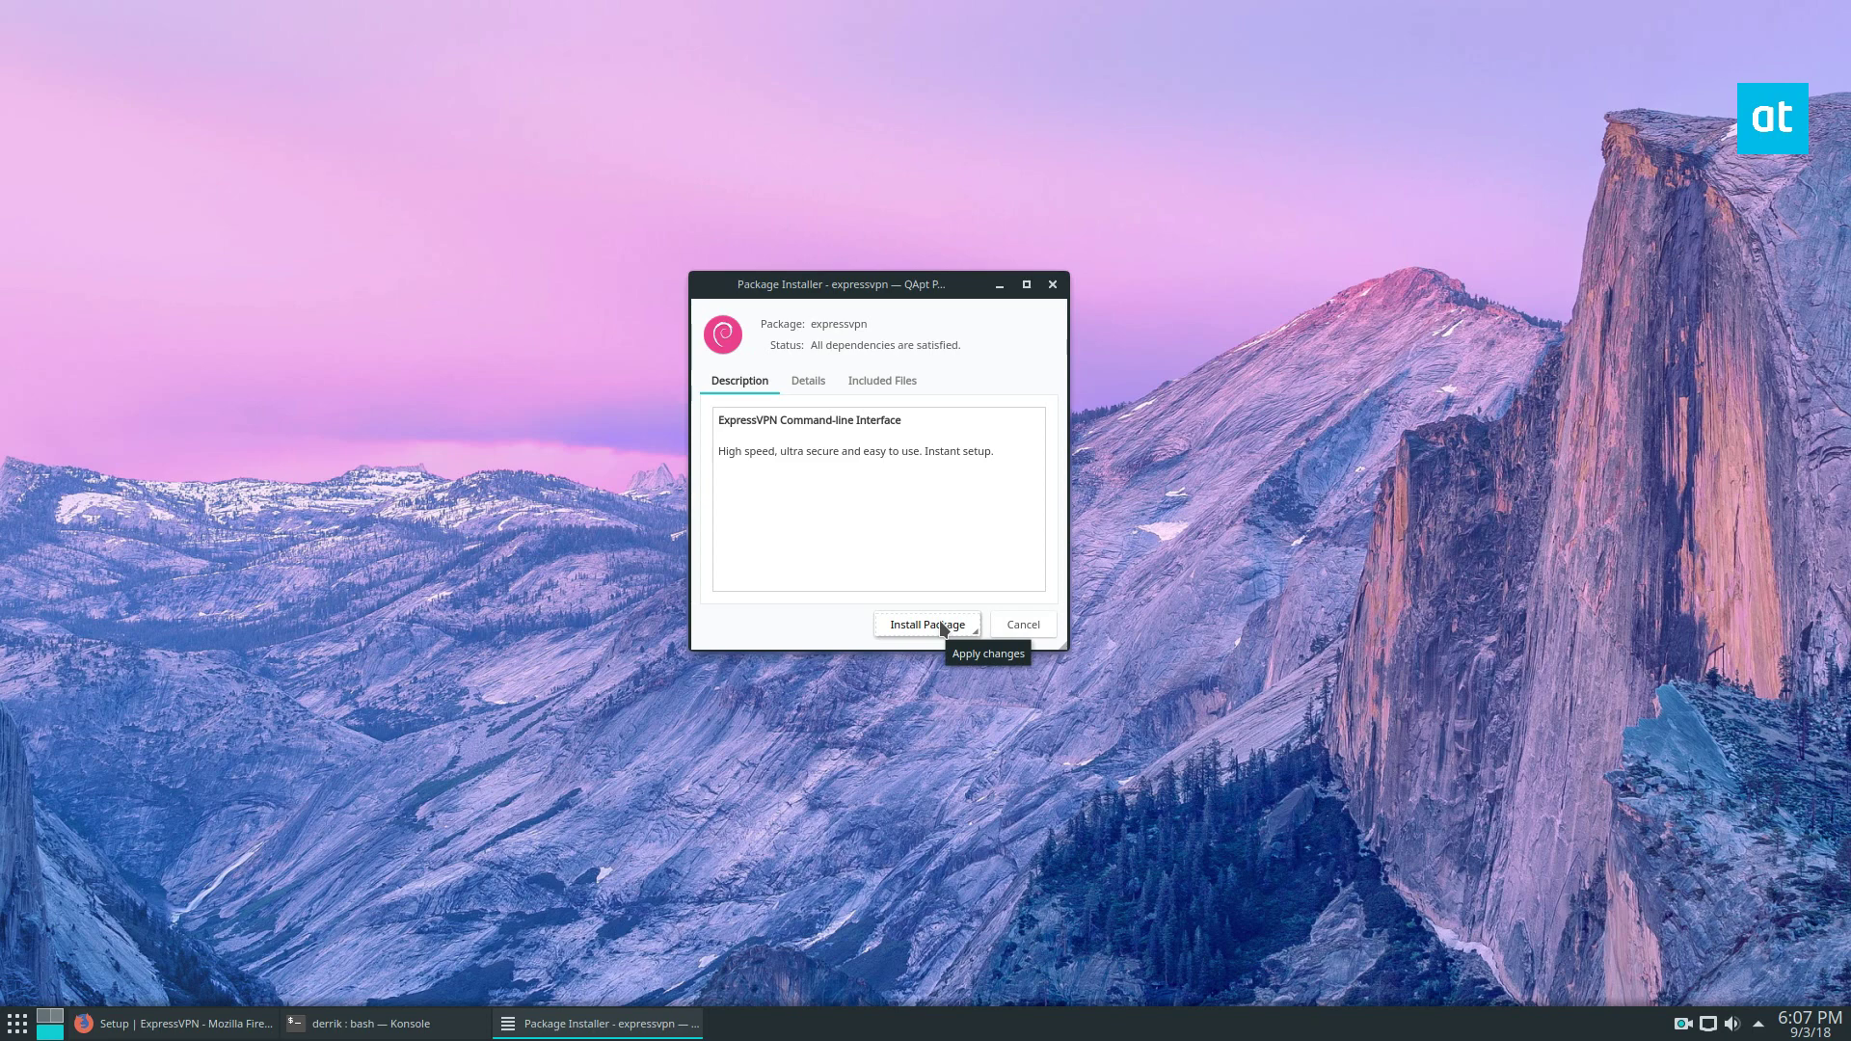
left_click(1024, 625)
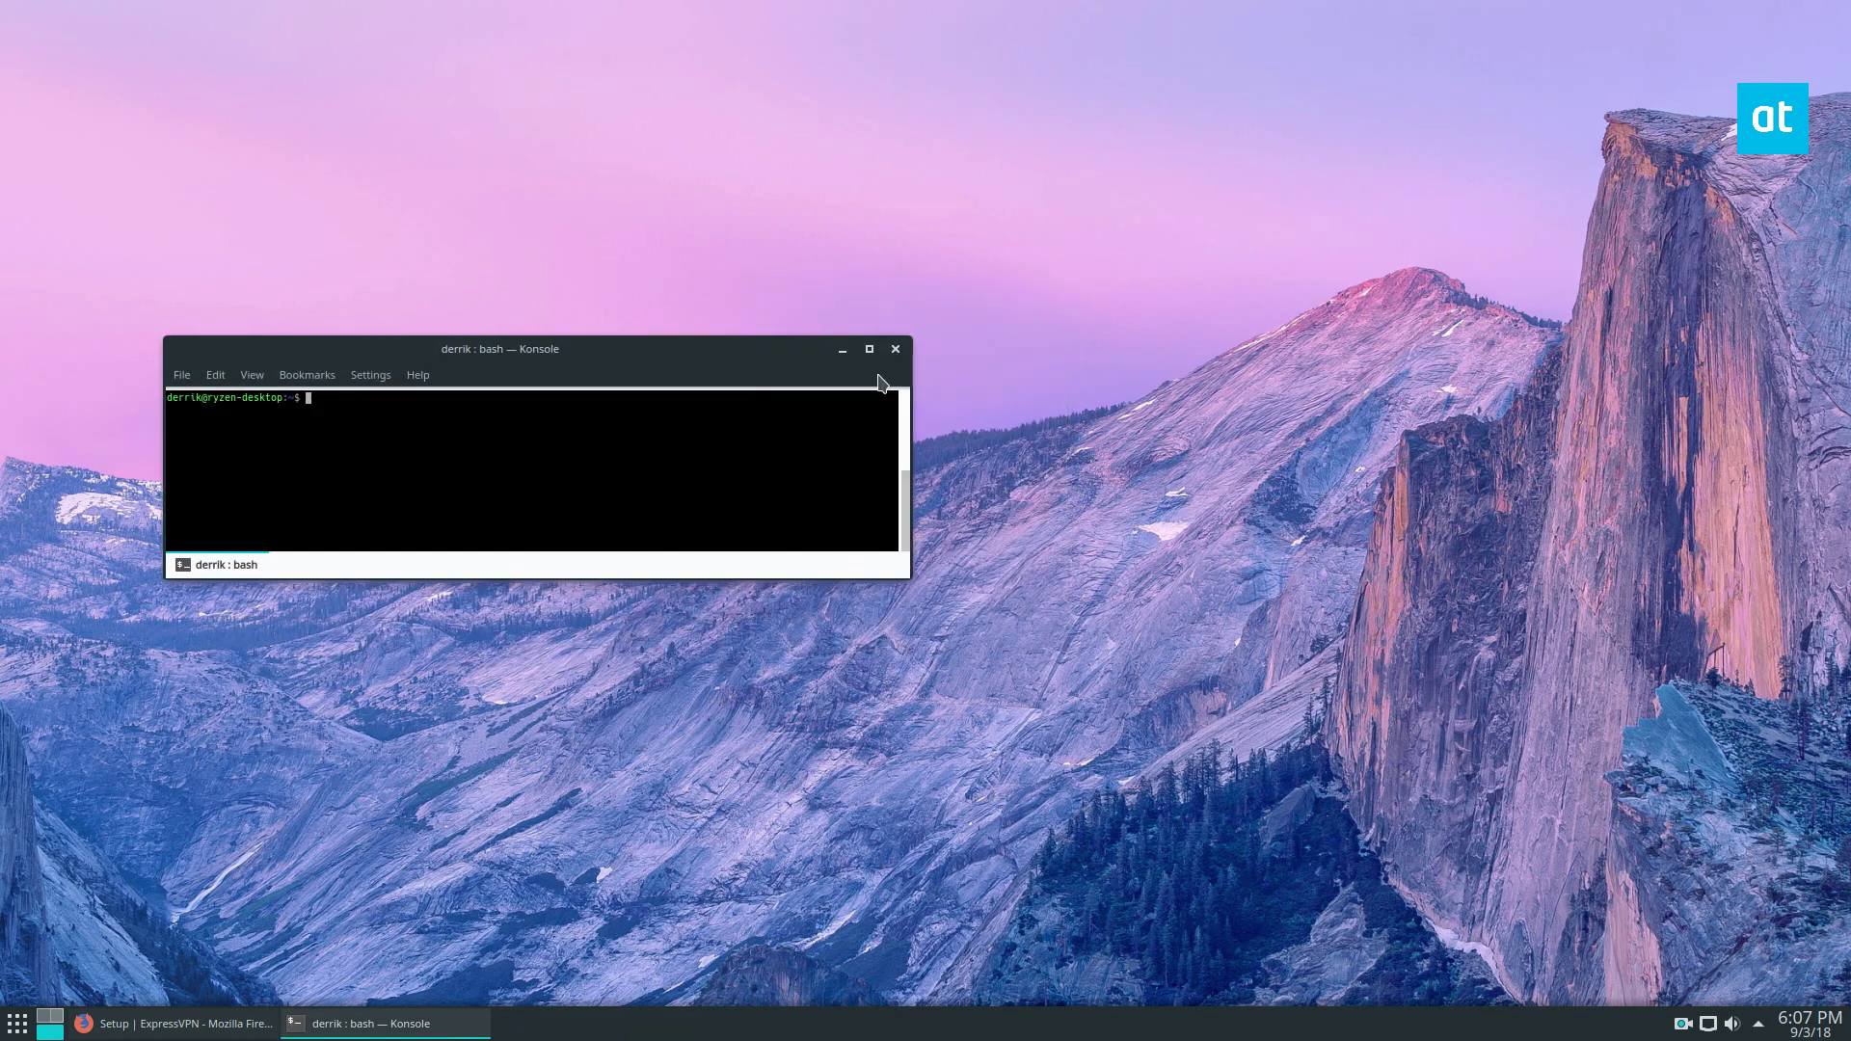
Step: Maximize Konsole and run expressvpn to list its command help
left_click(868, 349)
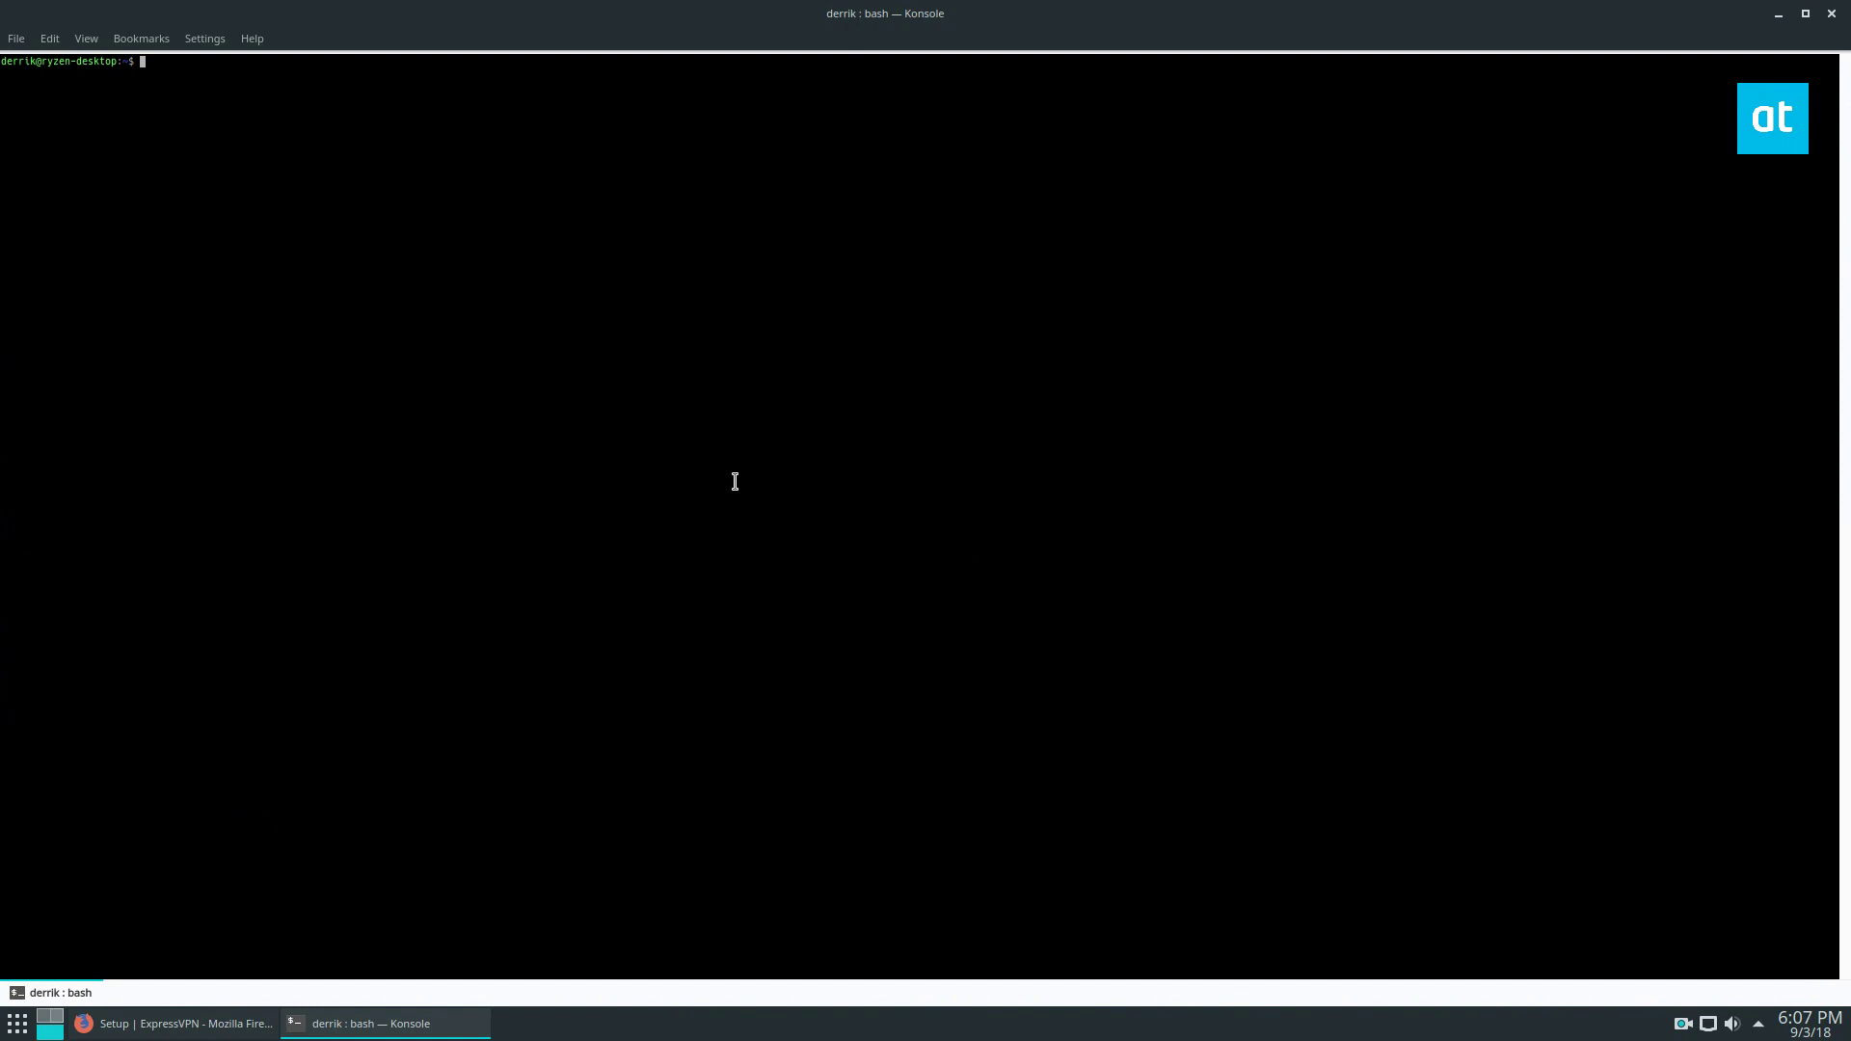
type("expres")
type("svpn")
key("Return")
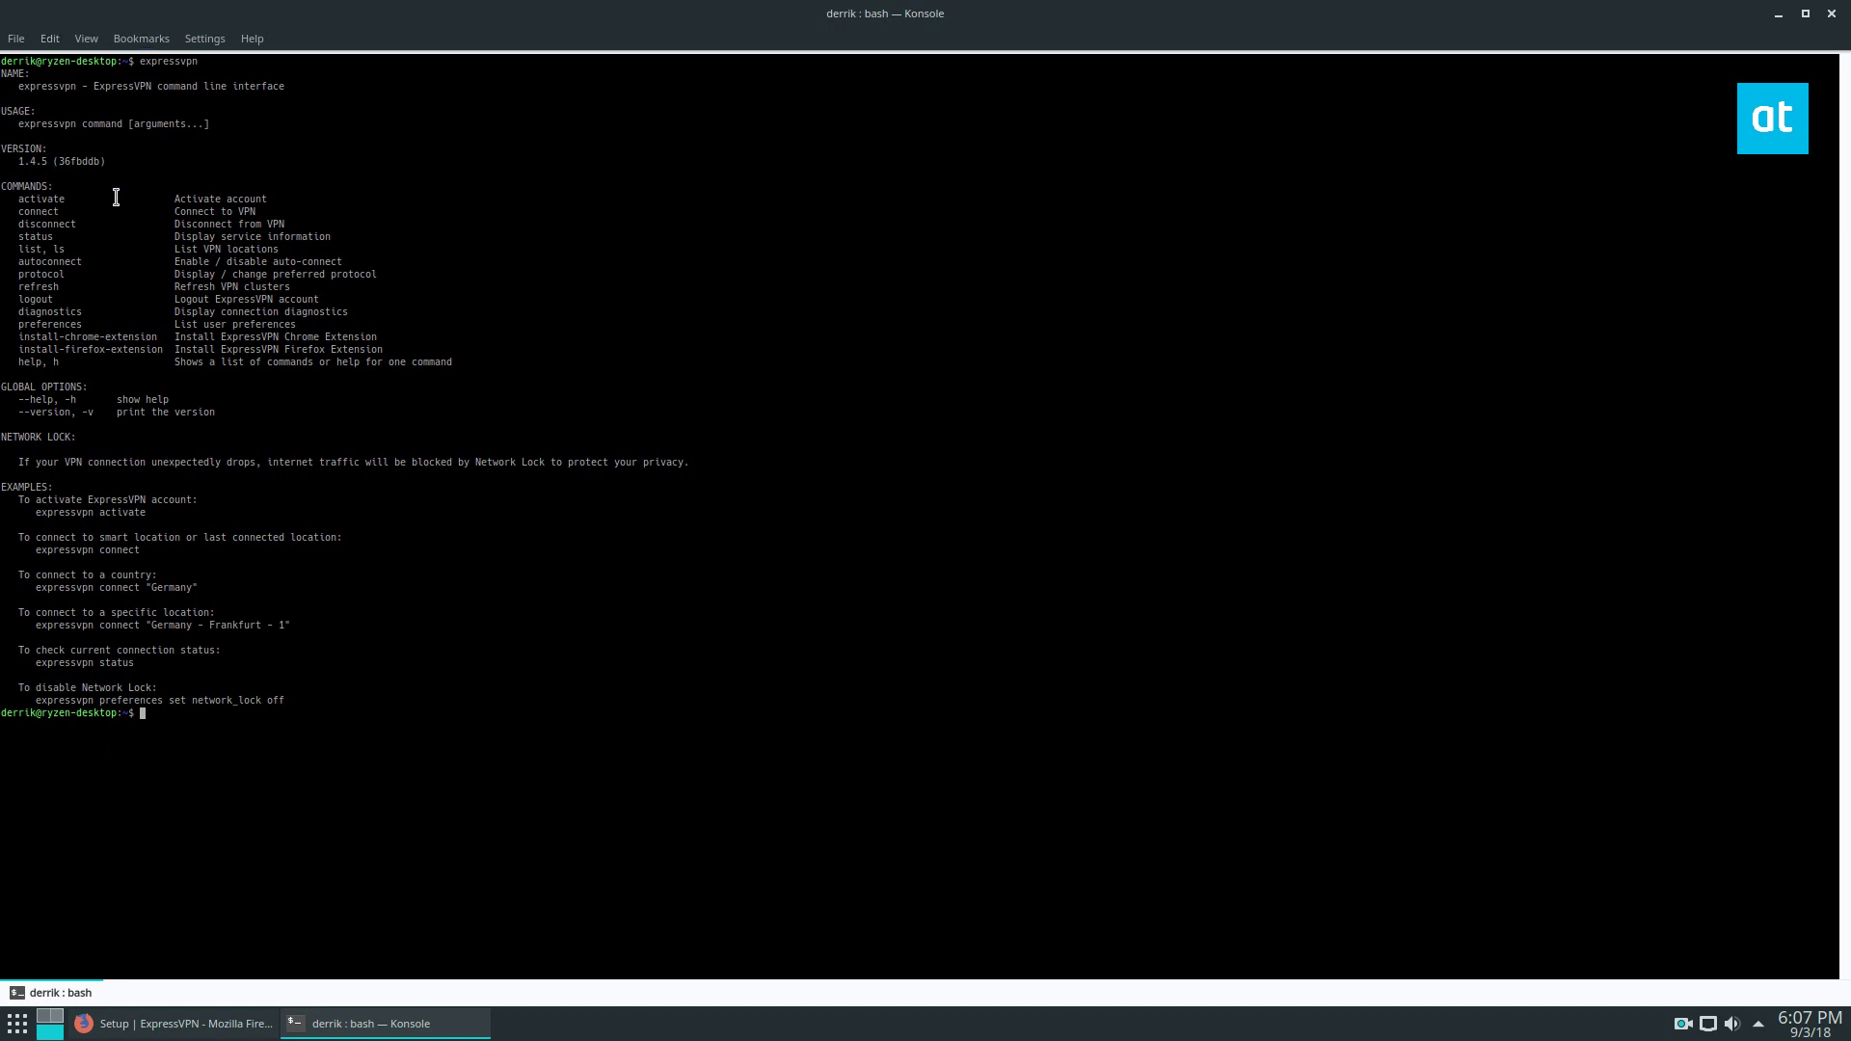
Step: Run expressvpn activate, then cancel the activation-code prompt
type("expressvpn")
type(" actia")
key("BackSpace")
type("vate")
key("ctrl+w")
type("activate")
key("Return")
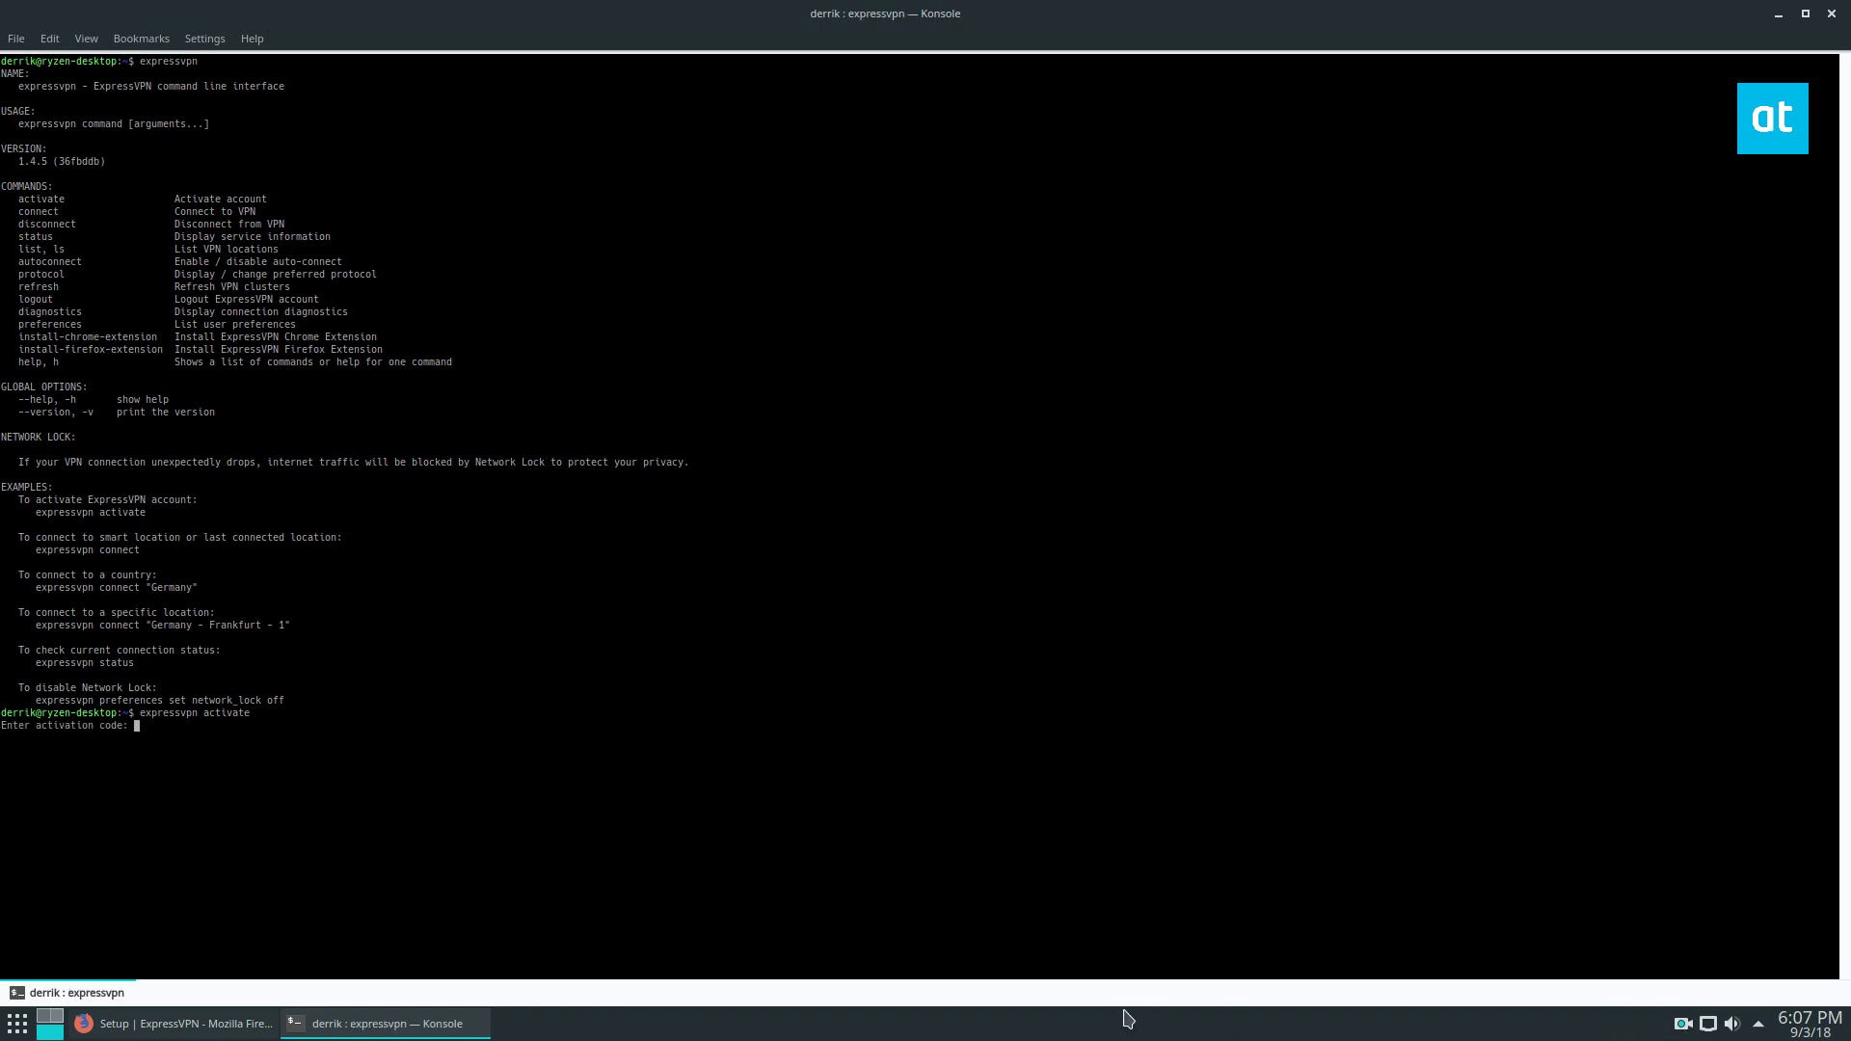
key("ctrl+c")
Step: Restore Konsole as a larger, centred window
left_click_drag(1711, 11, 1212, 300)
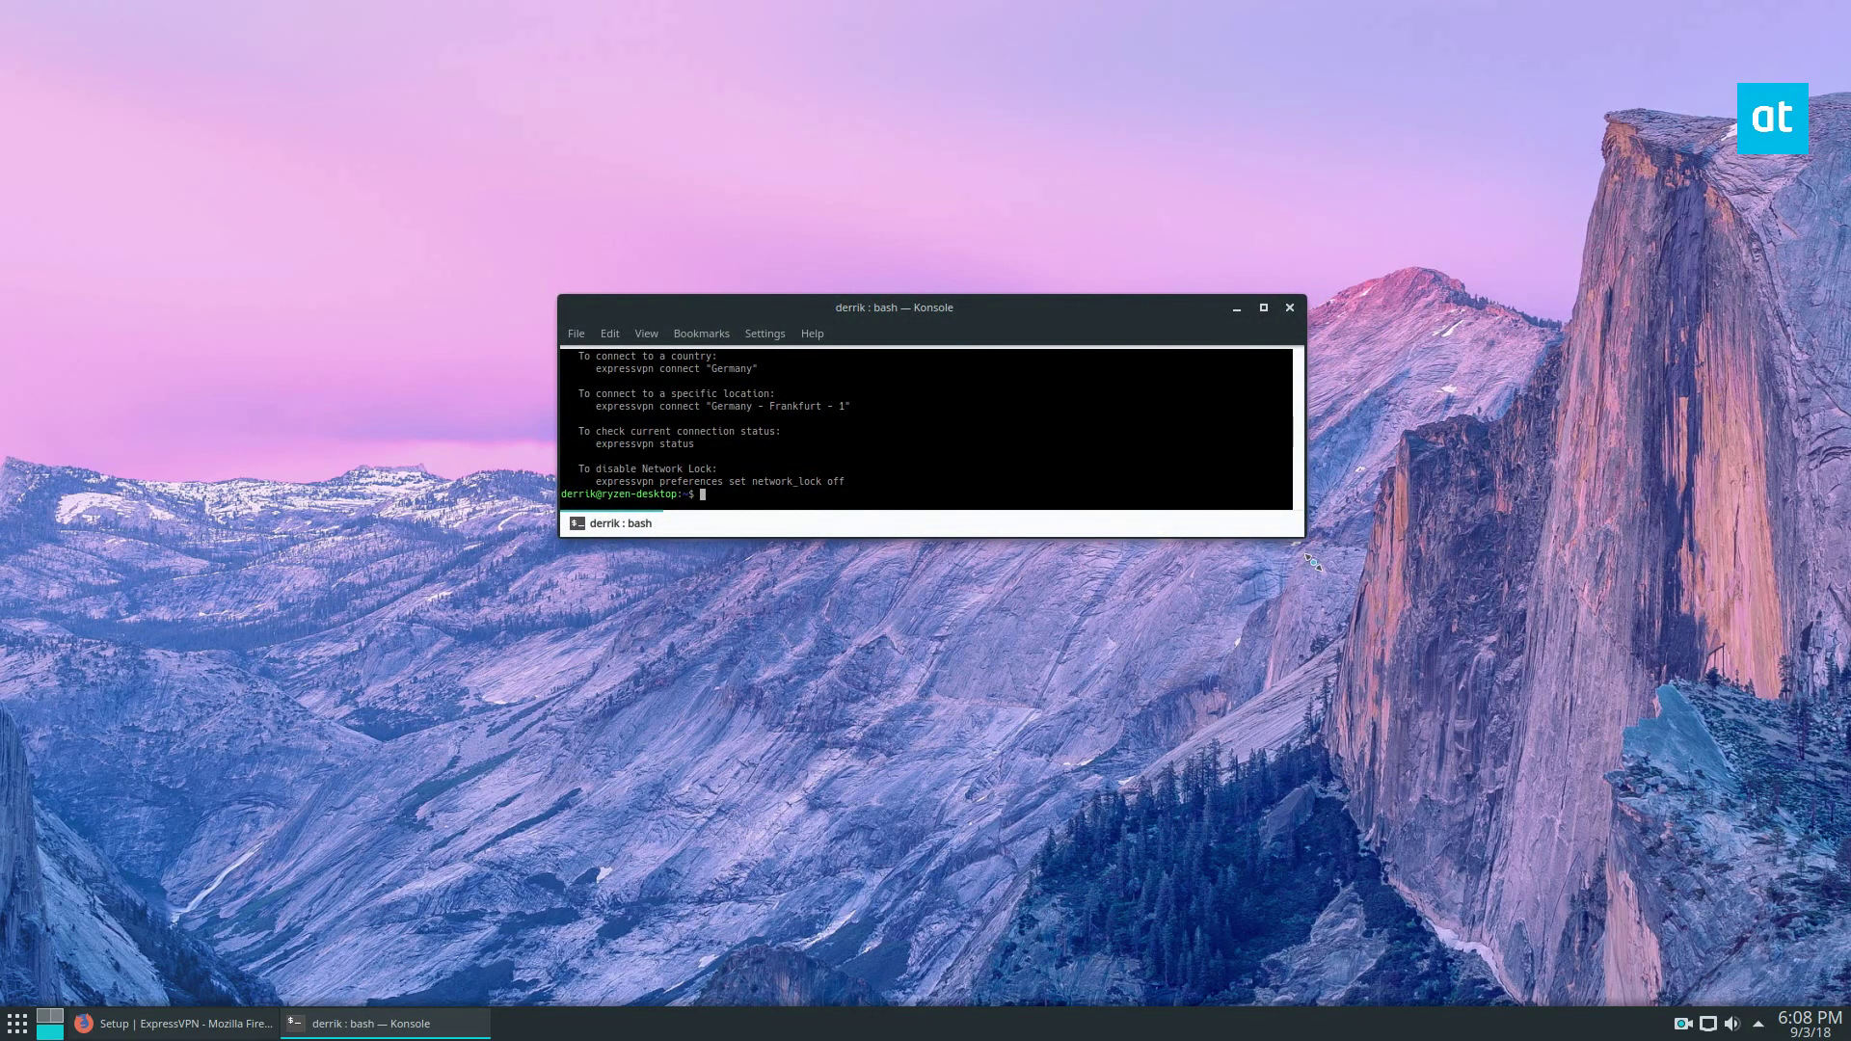
left_click_drag(1301, 546, 1582, 955)
left_click_drag(781, 319, 601, 215)
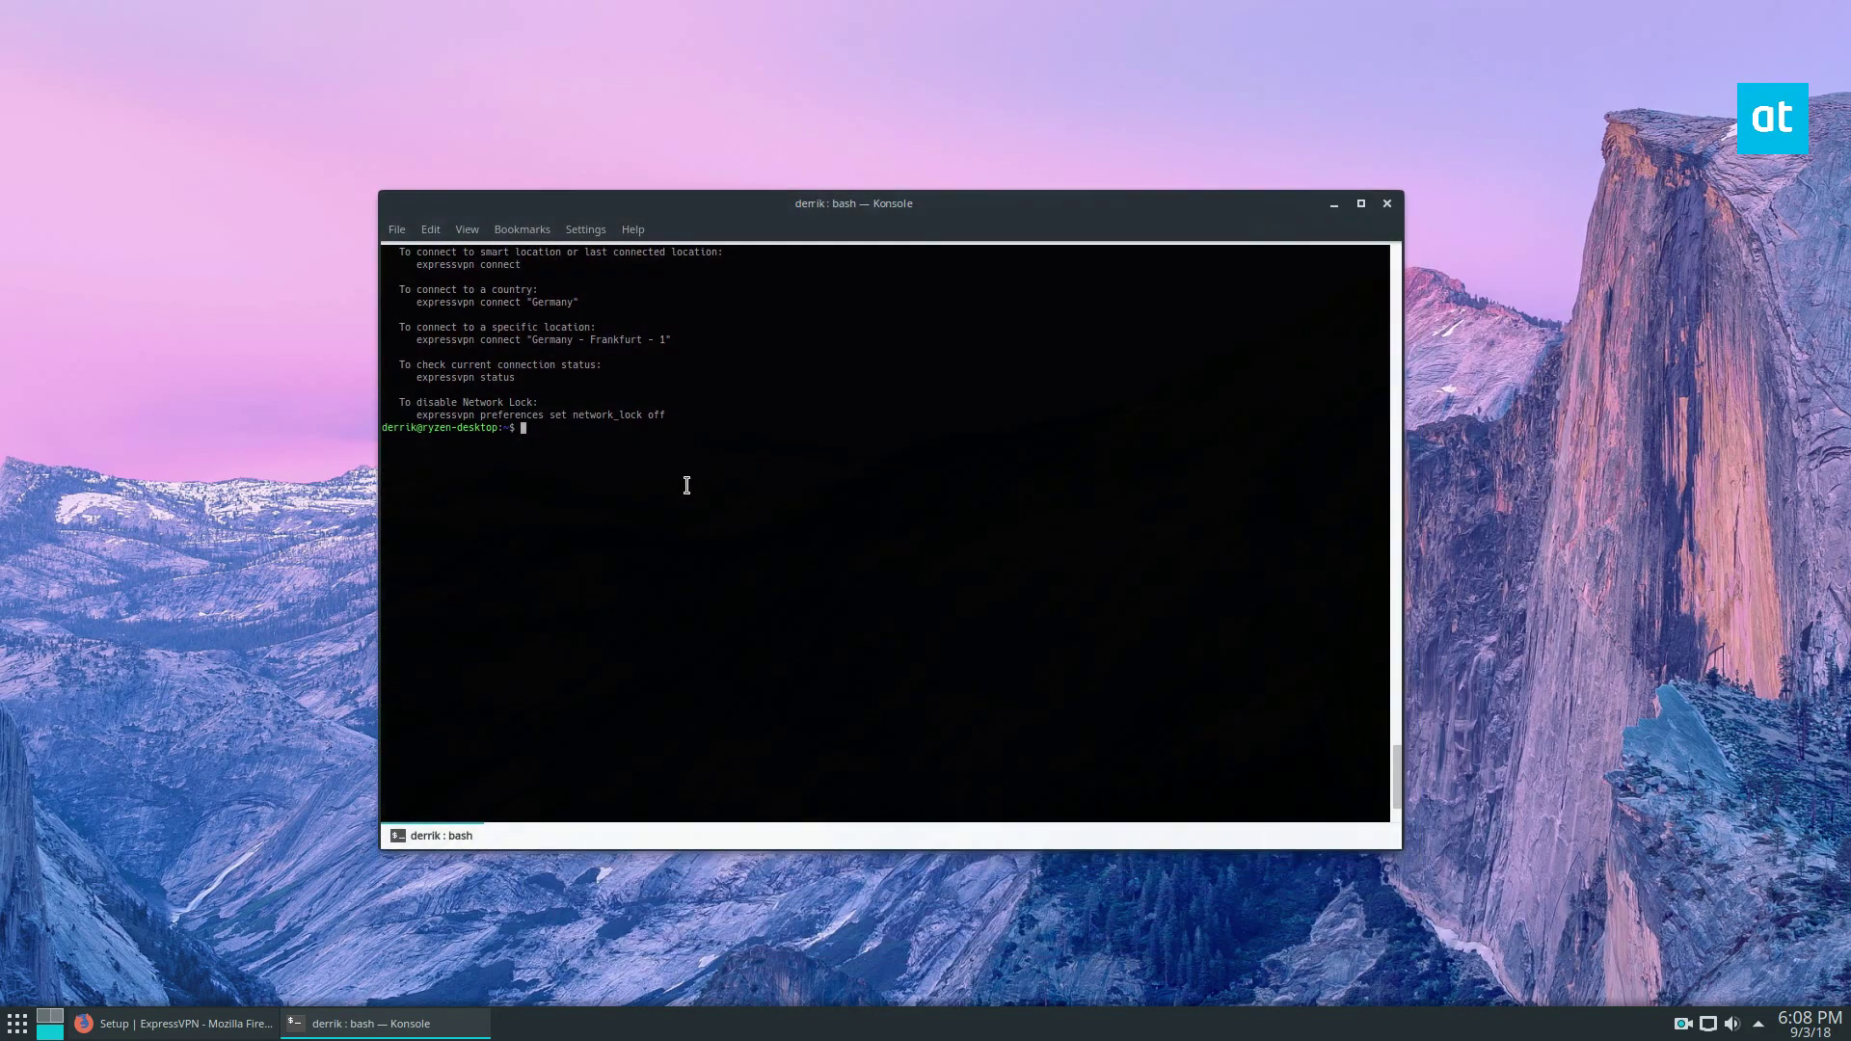
Step: Run expressvpn connect, connecting to USA - Chicago with Network Lock enabled
scroll(685, 483, "up", 5)
scroll(685, 483, "up", 2)
scroll(692, 497, "up", 2)
scroll(691, 498, "up", 1)
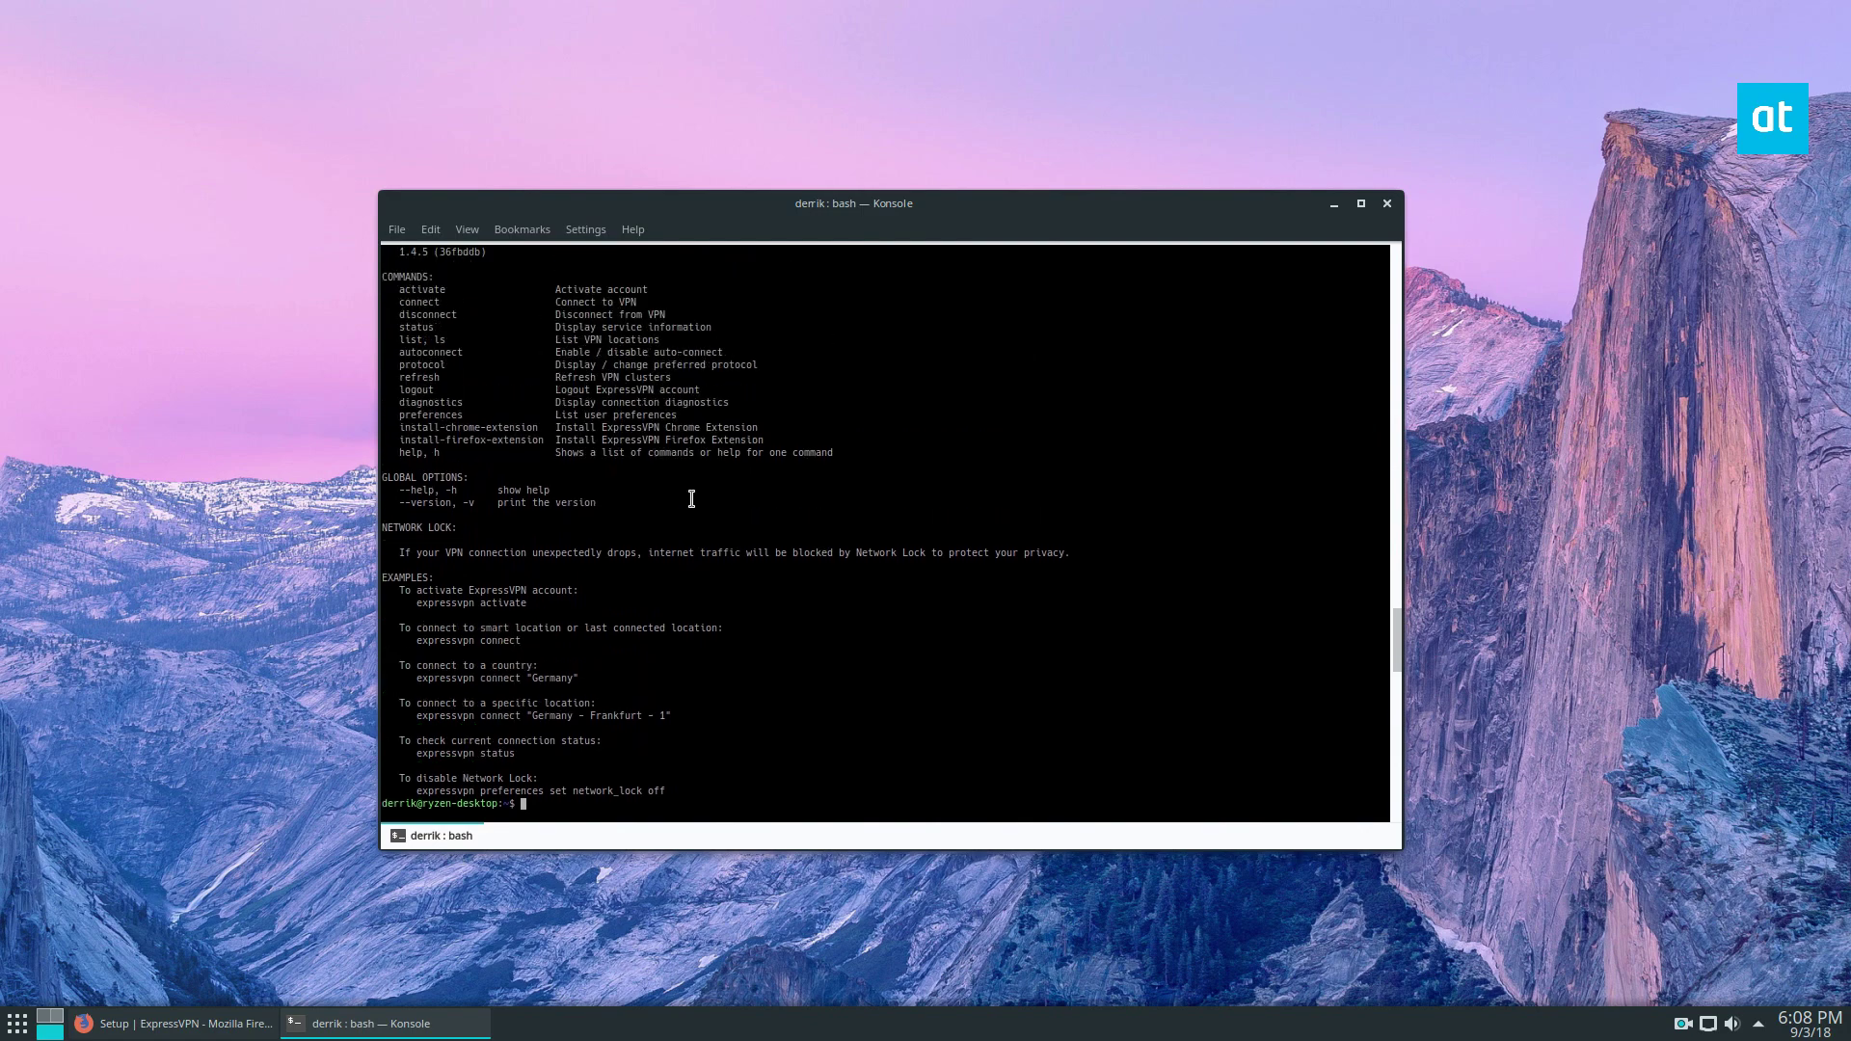
scroll(481, 334, "down", 1)
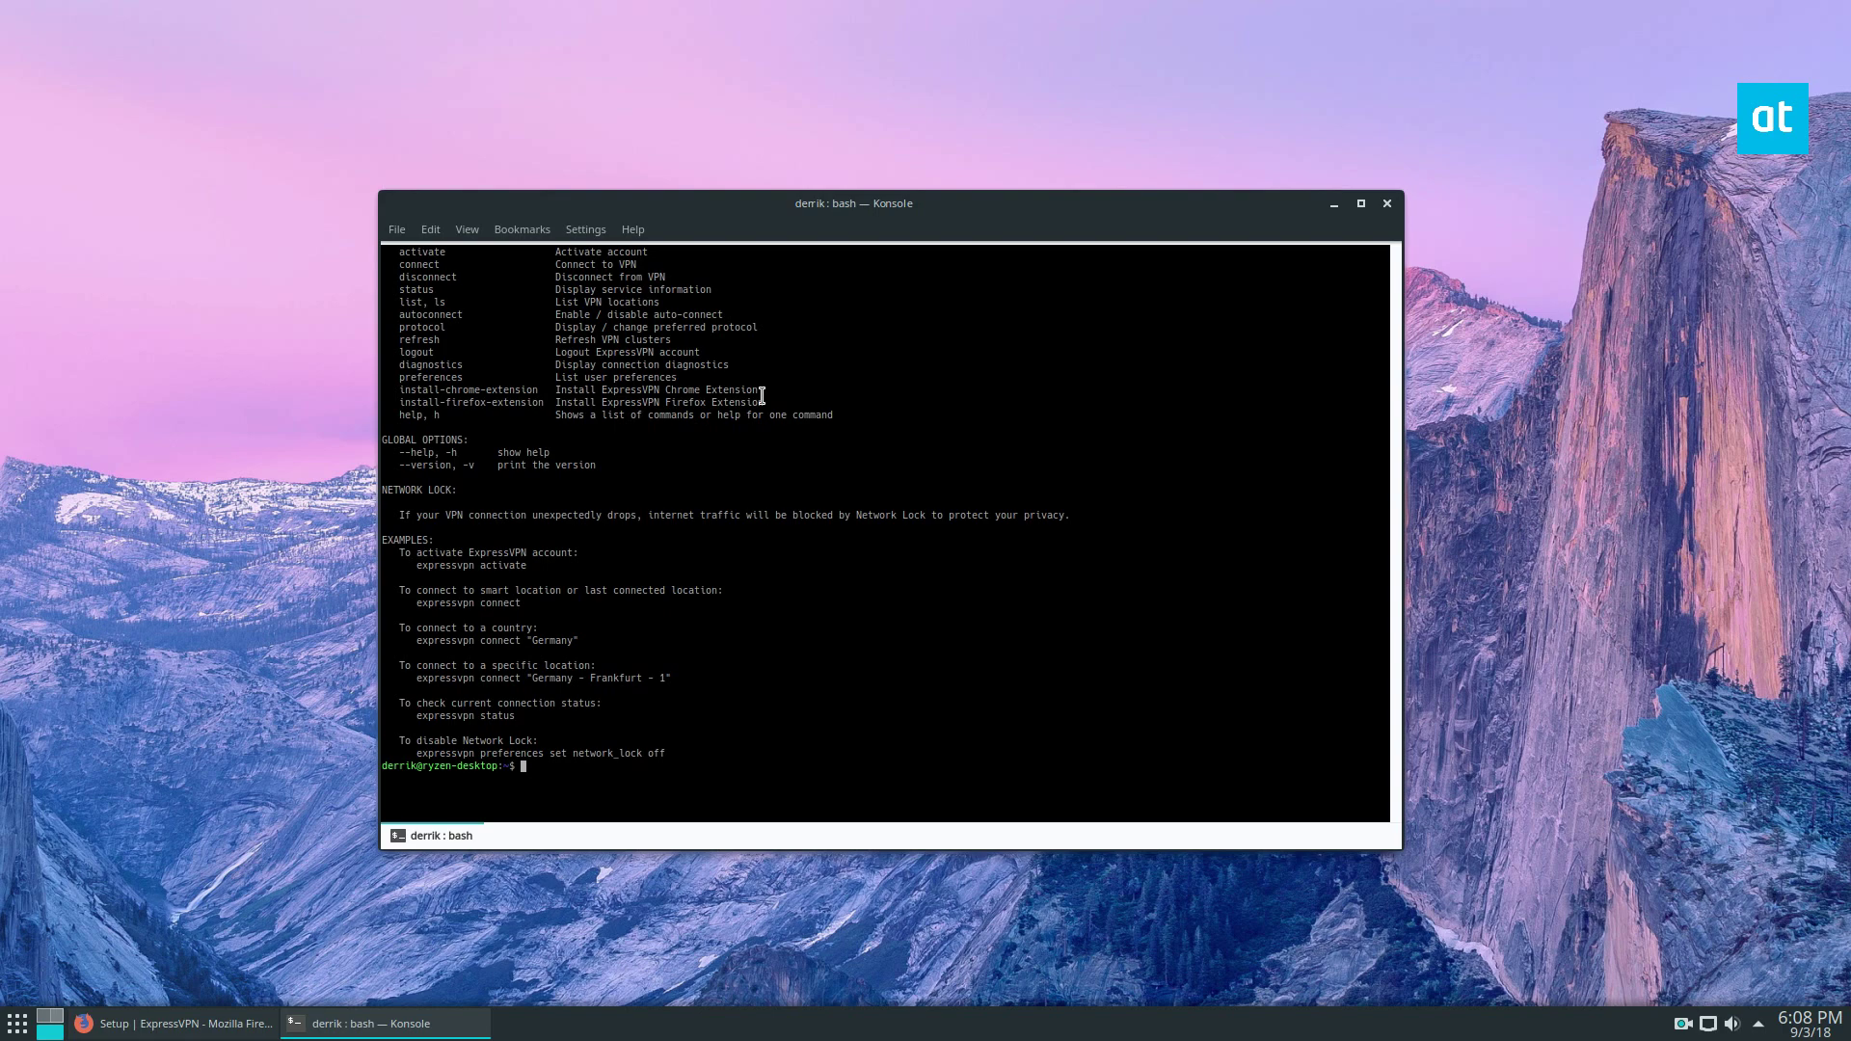
type("expres")
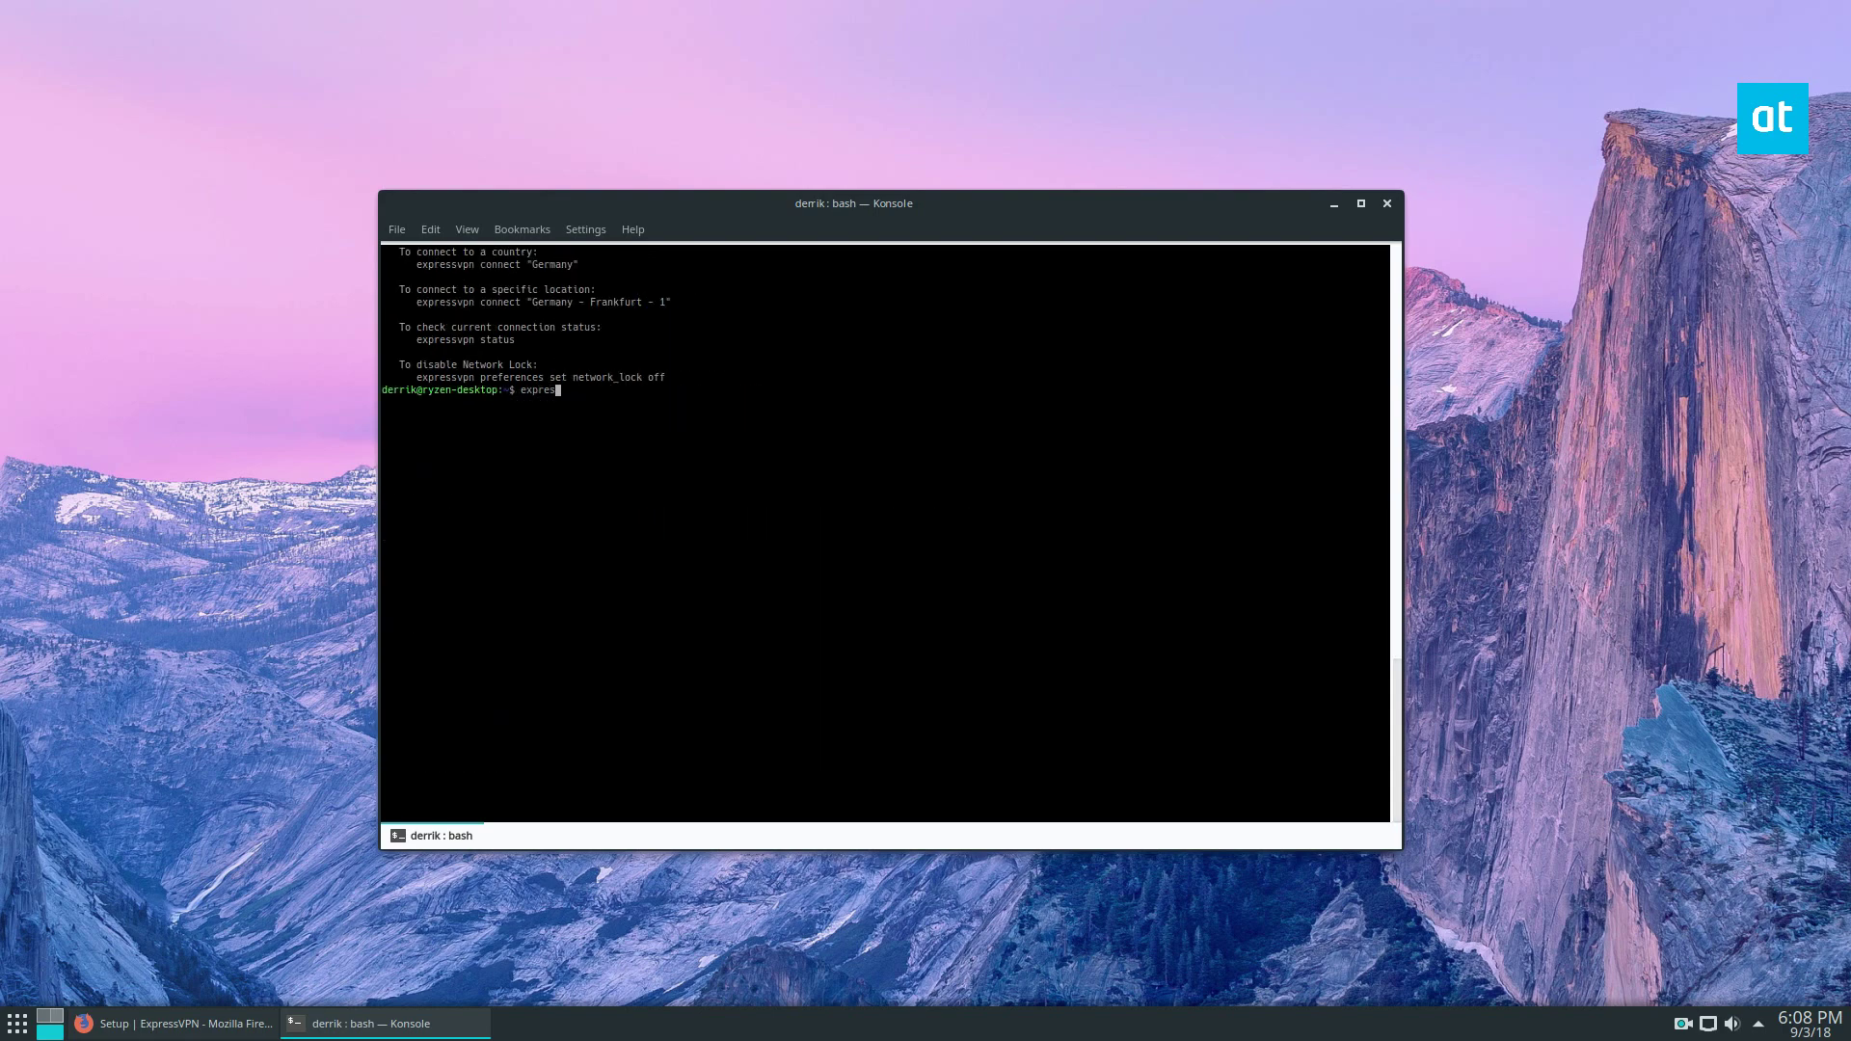
type("svpn connect")
key("Return")
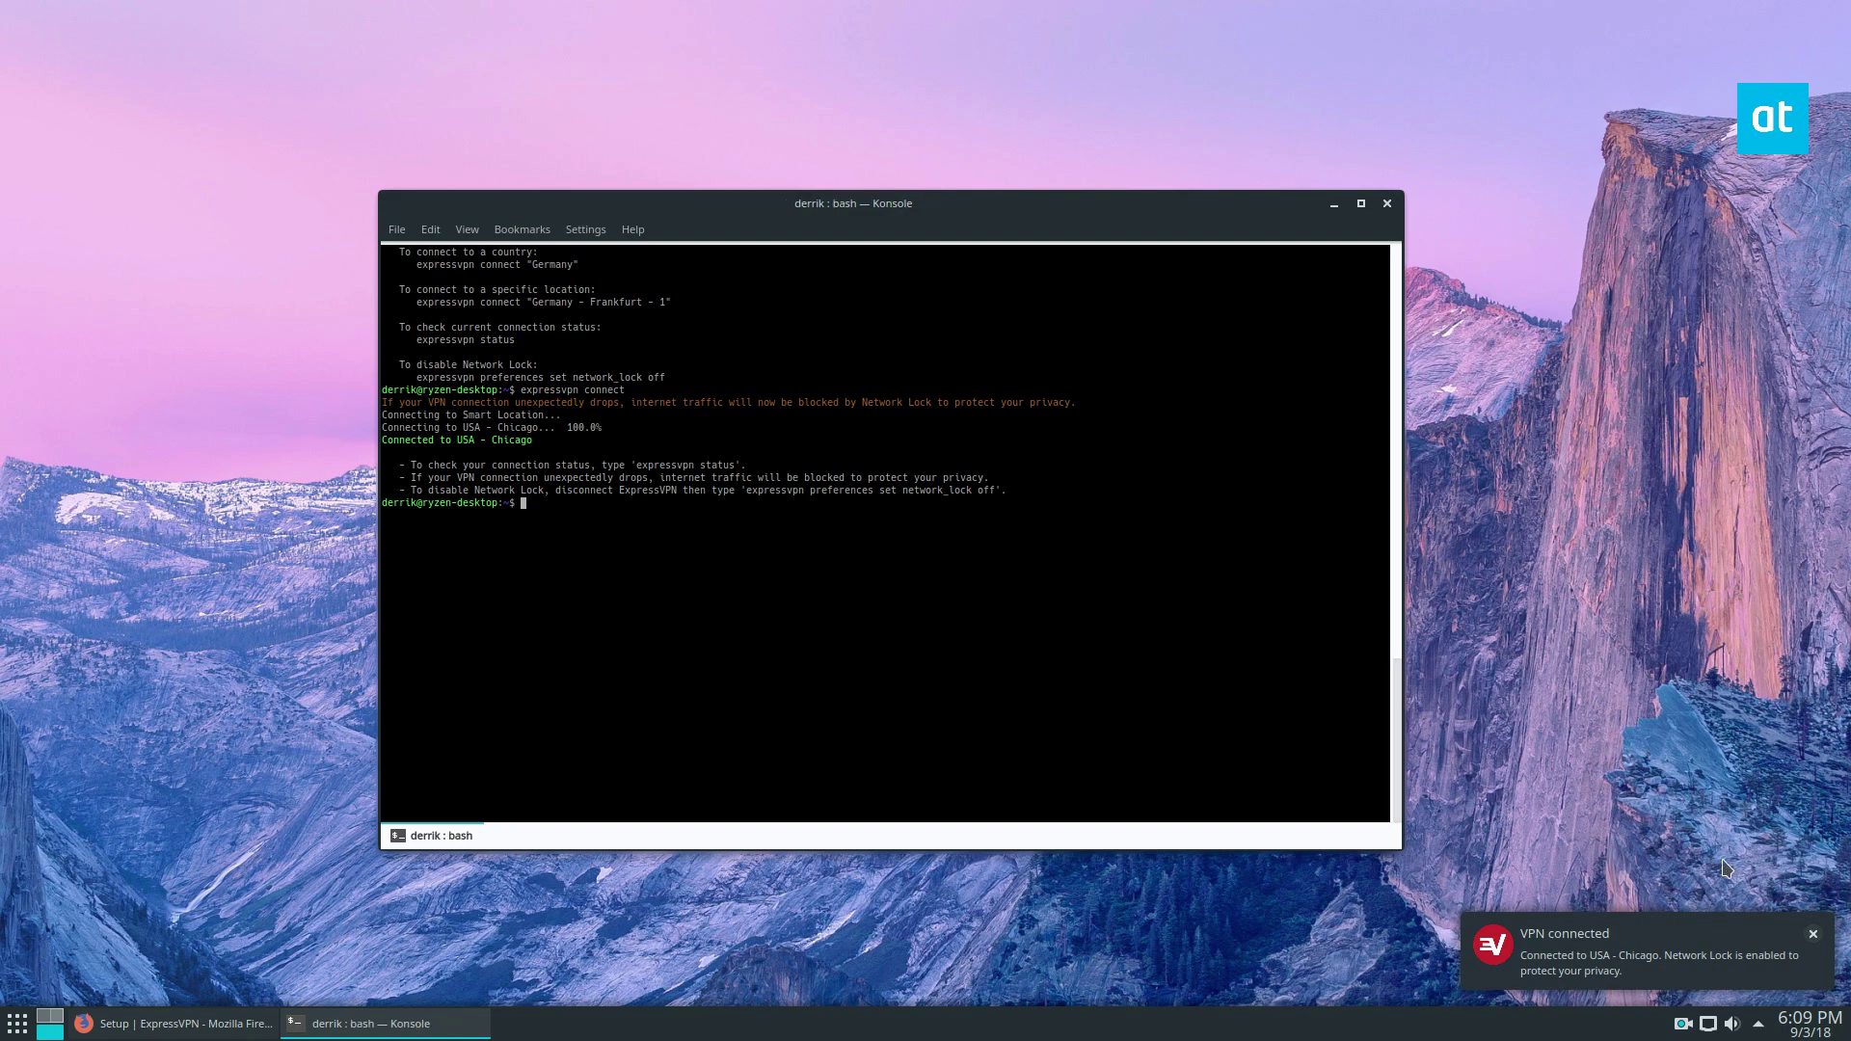
Step: Run expressvpn status to confirm the USA - Chicago connection
type("ex[p")
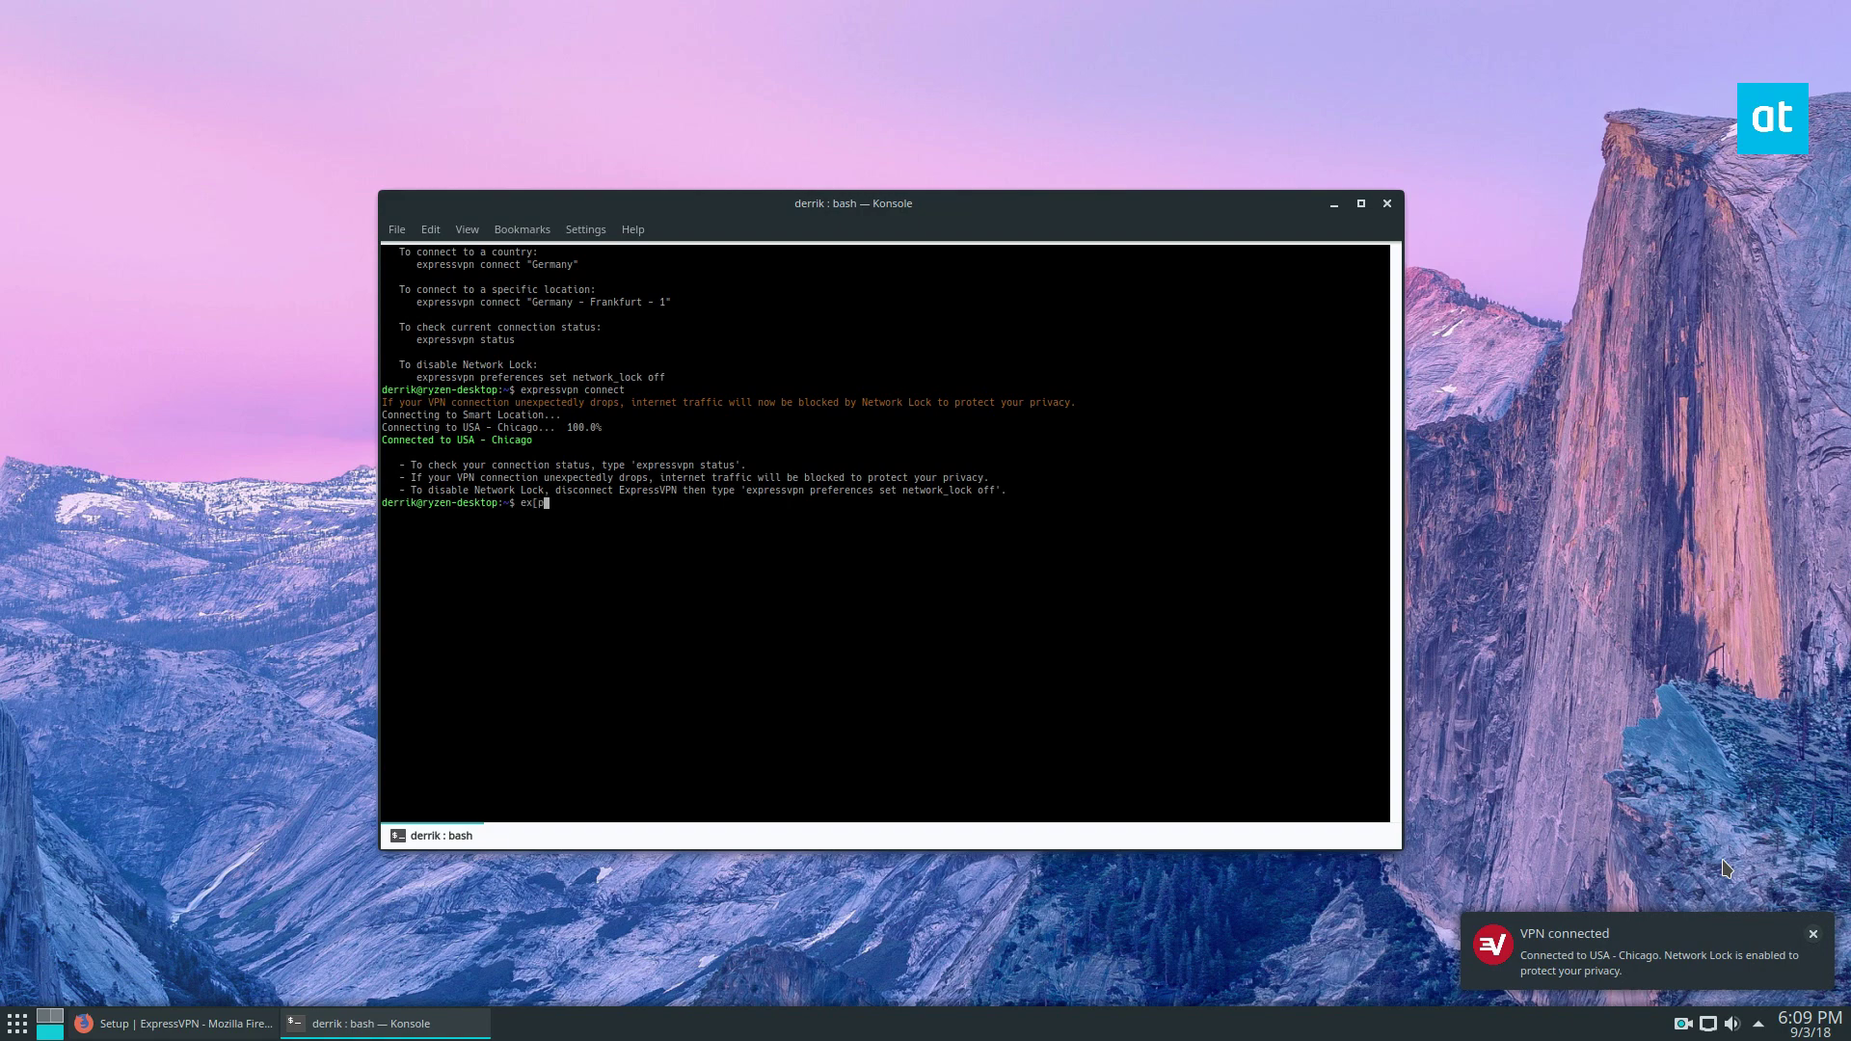
key("BackSpace")
key("BackSpace")
type("pre")
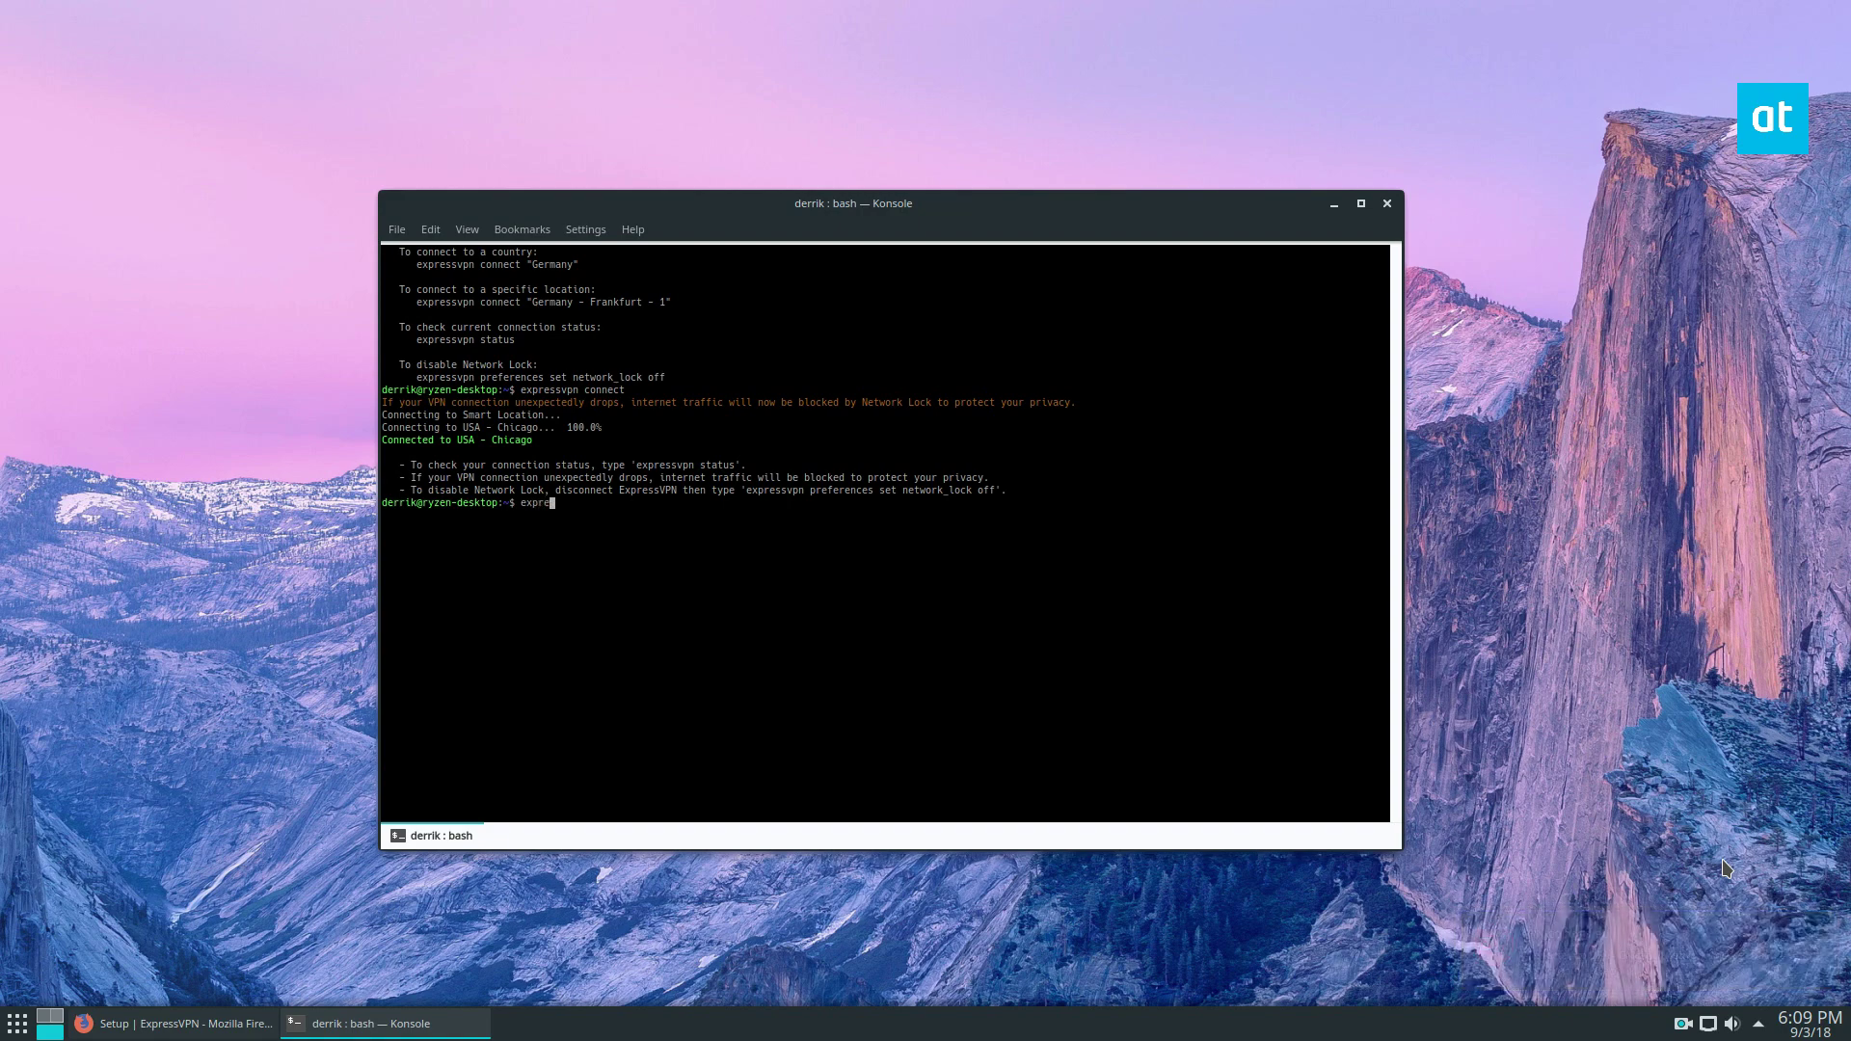
type("ssvpn ")
type("status")
key("Return")
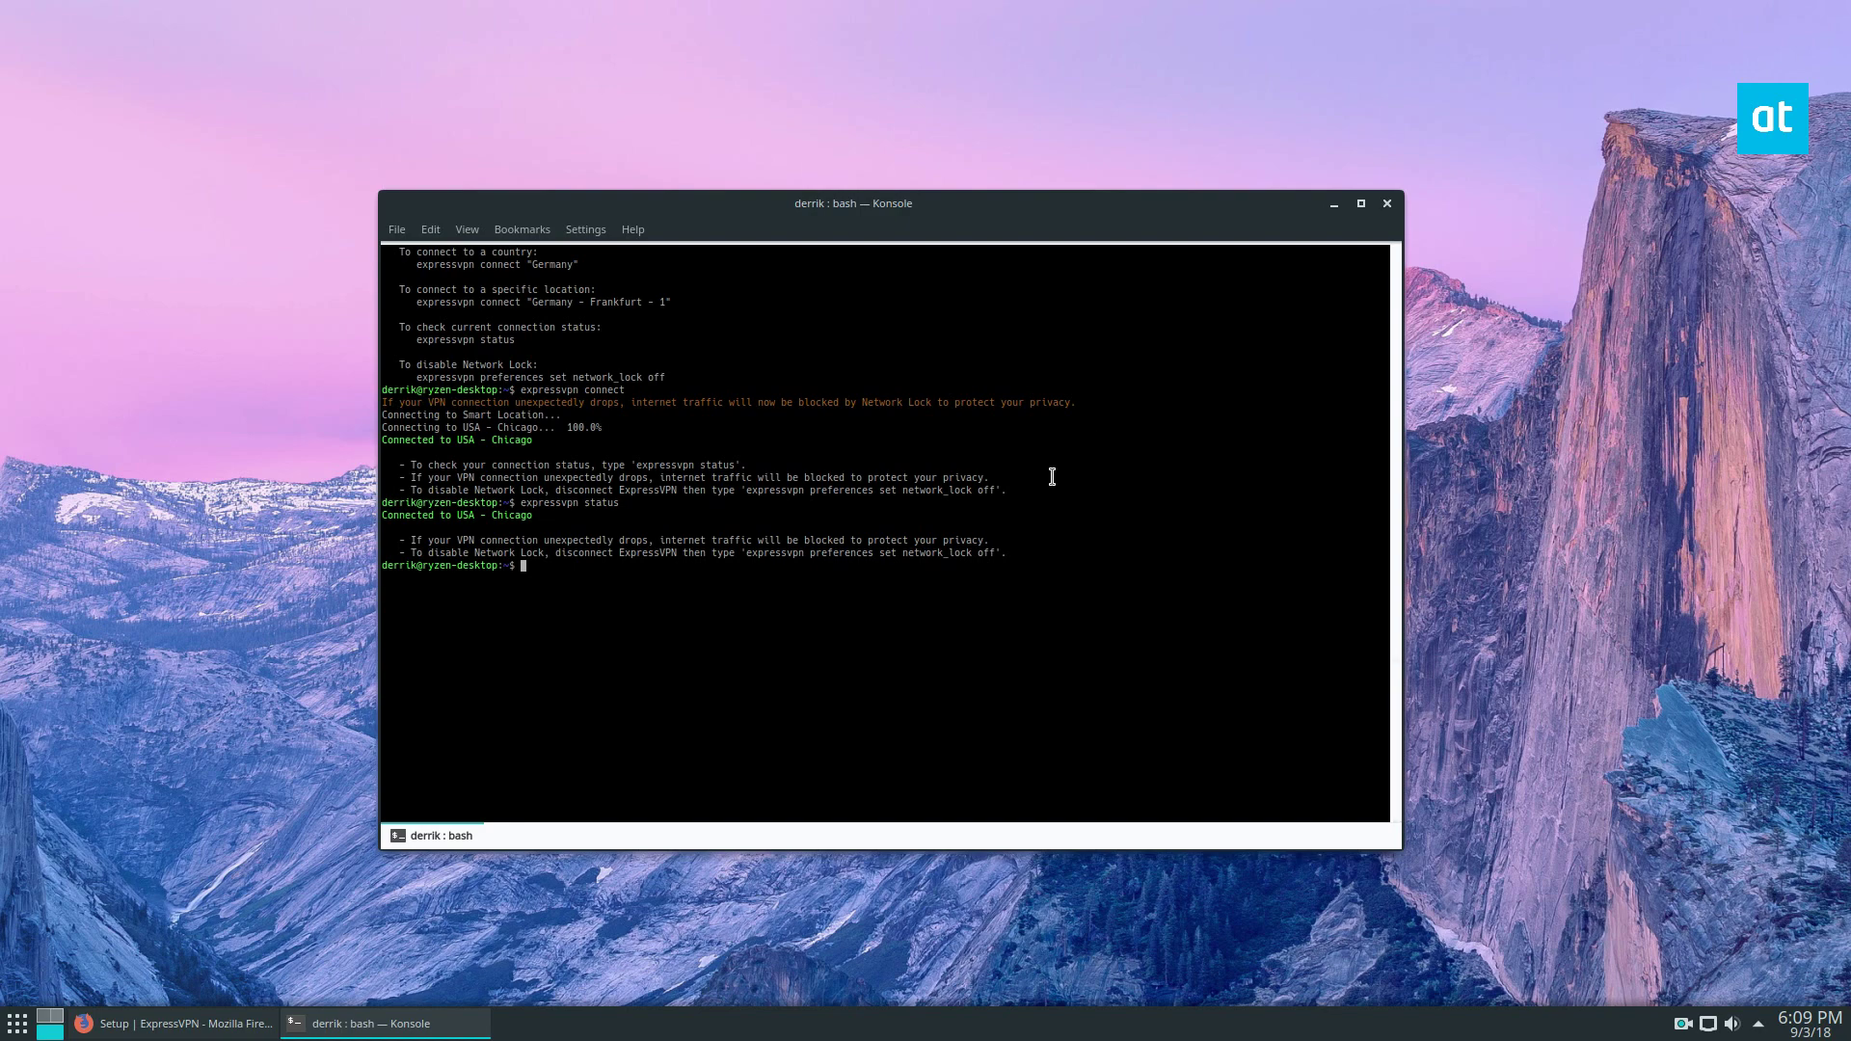
Step: Run expressvpn disconnect to end the VPN session
type("expre")
type("ssvpn disc")
type("onnect")
key("Return")
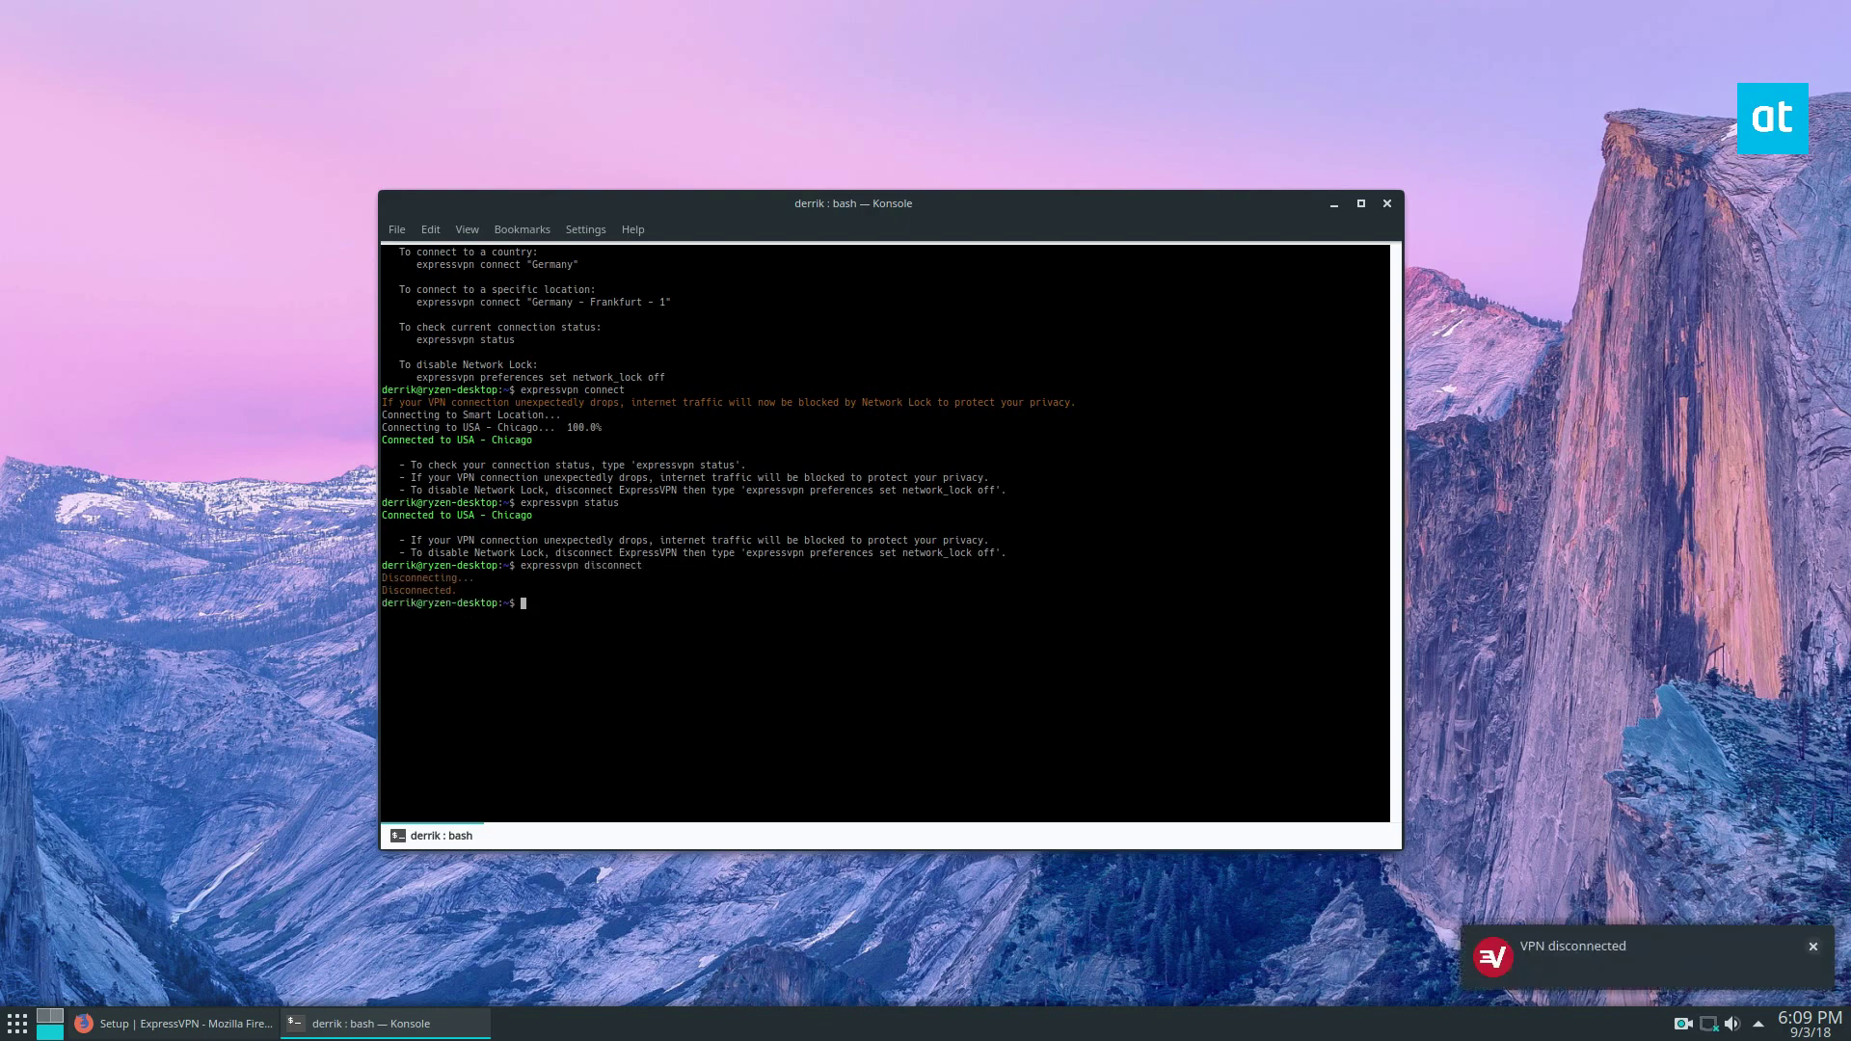